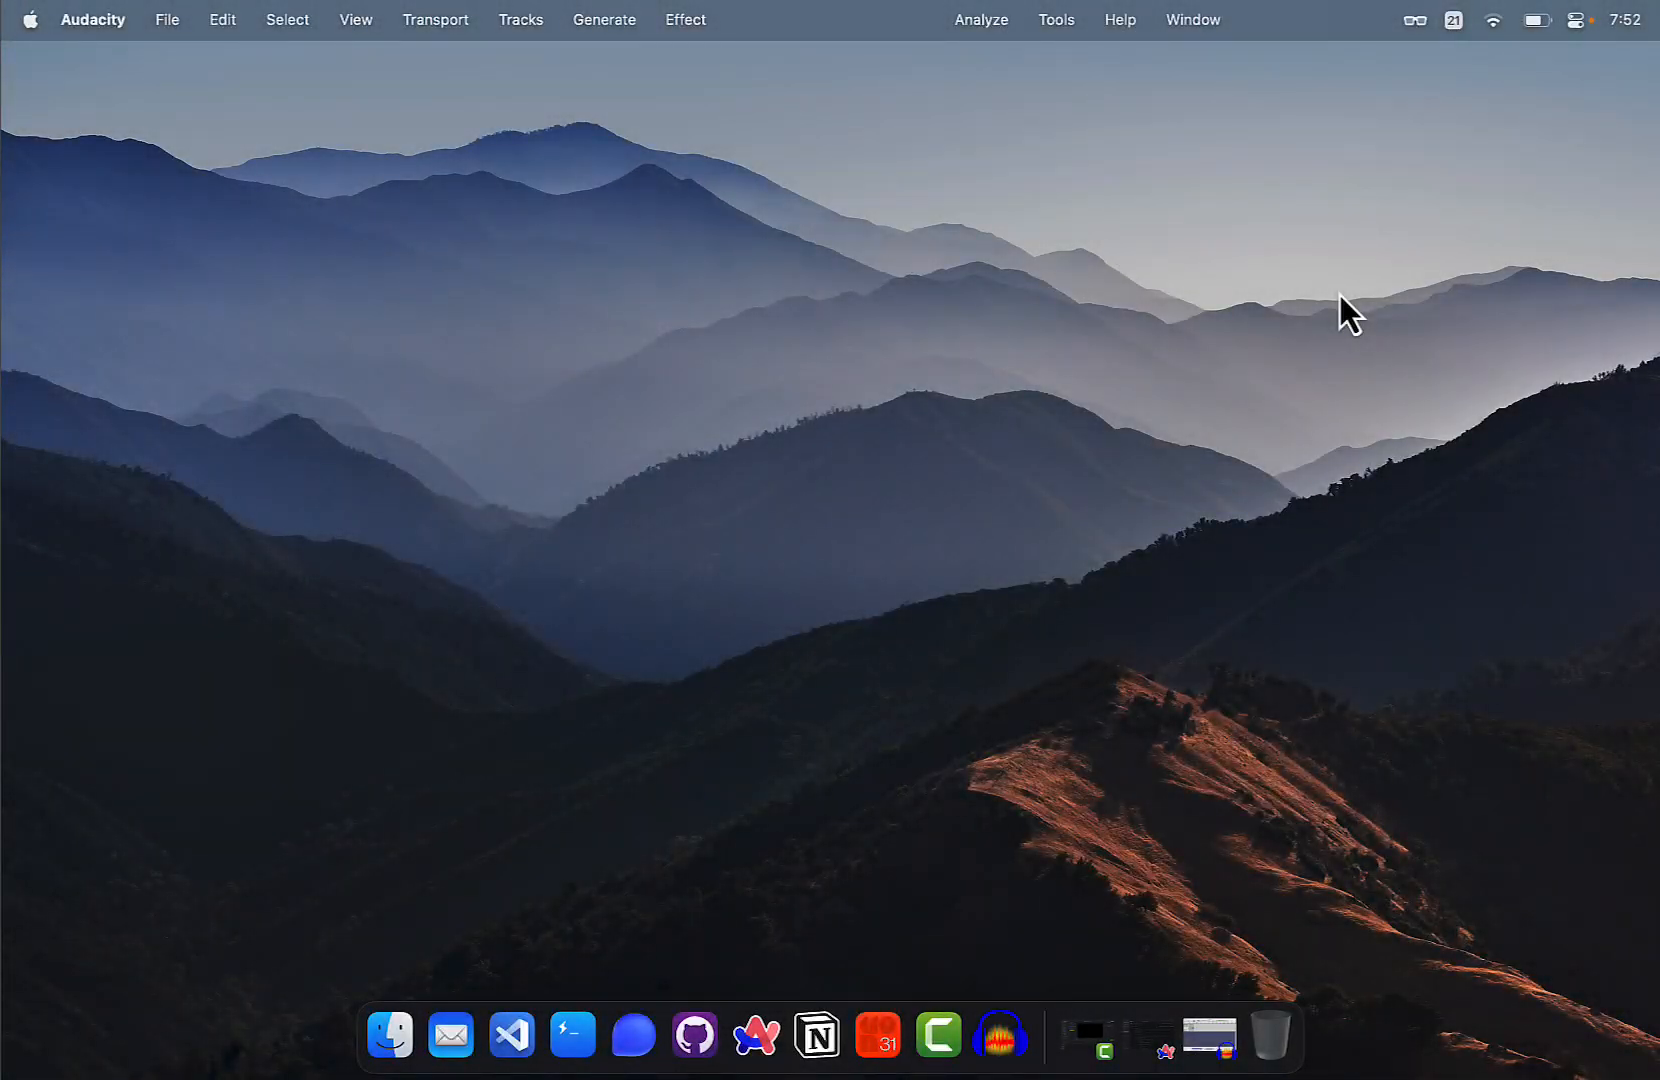
Make Finder the active app by selecting the empty desktop
{"action": "left_click", "coordinate": [1340, 295]}
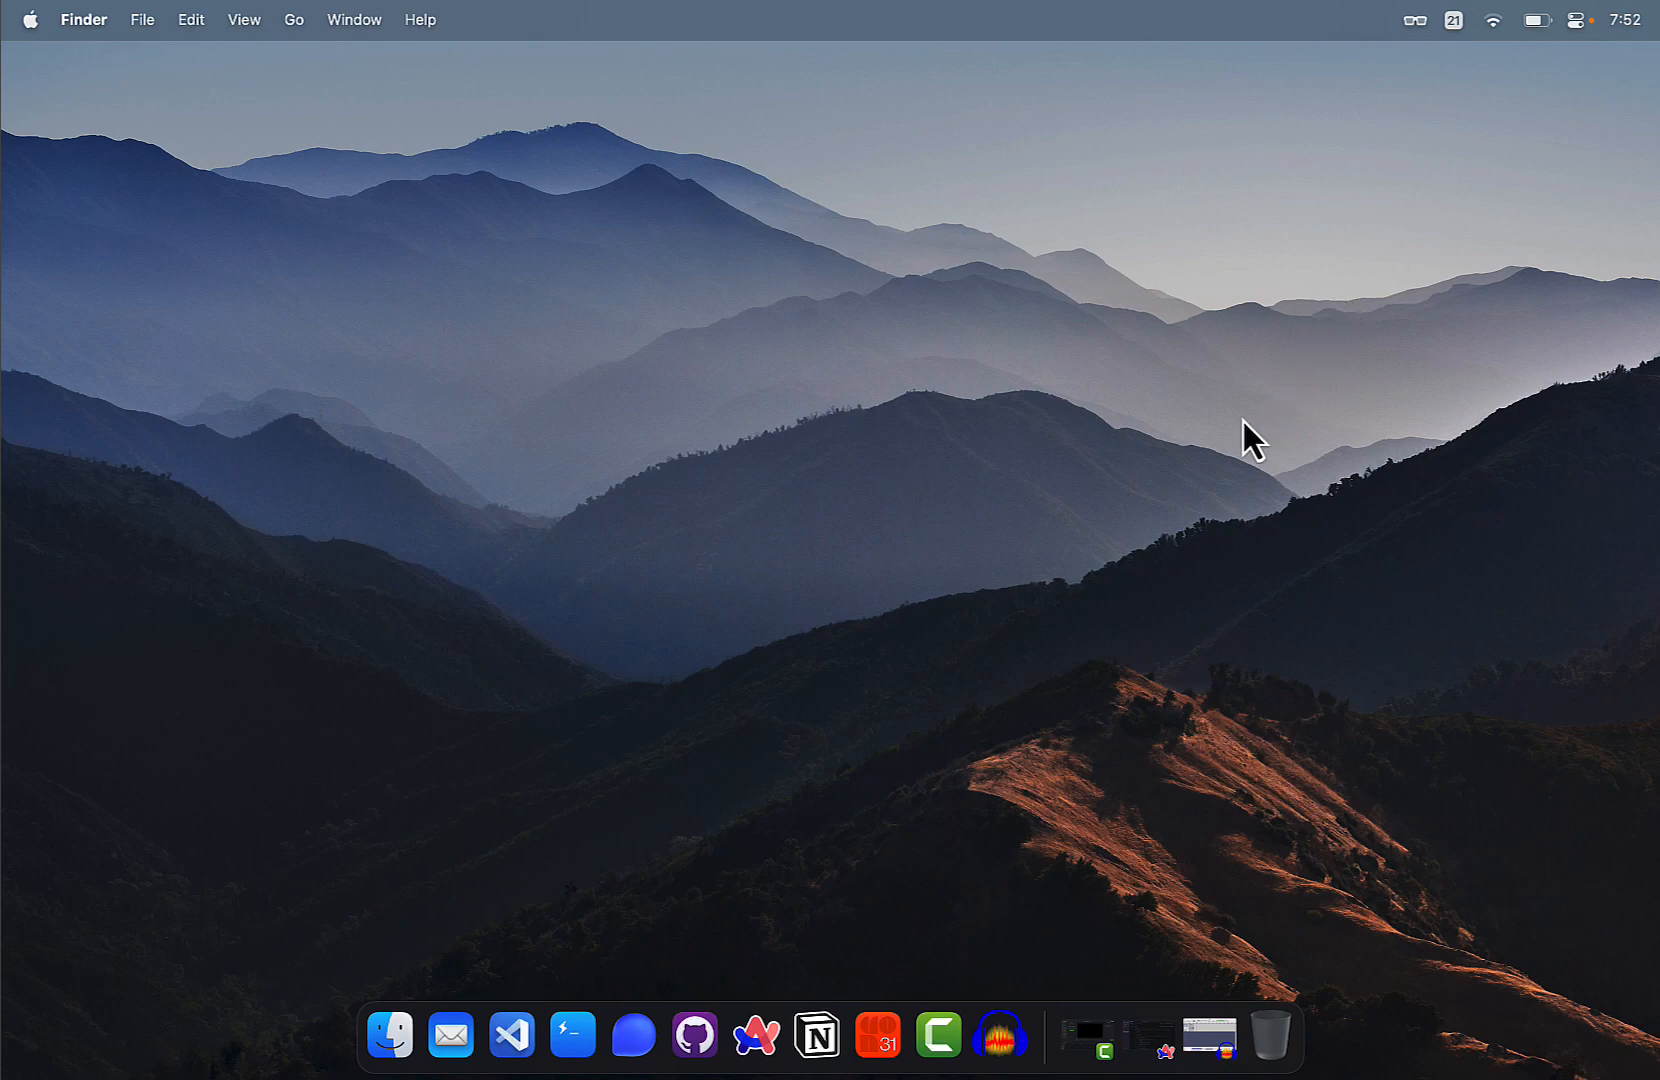
Copy the hackerrank_to_csv.py gist URL and its full script (lines 1–146), then bring up the launcher
{"action": "left_click", "coordinate": [756, 1035]}
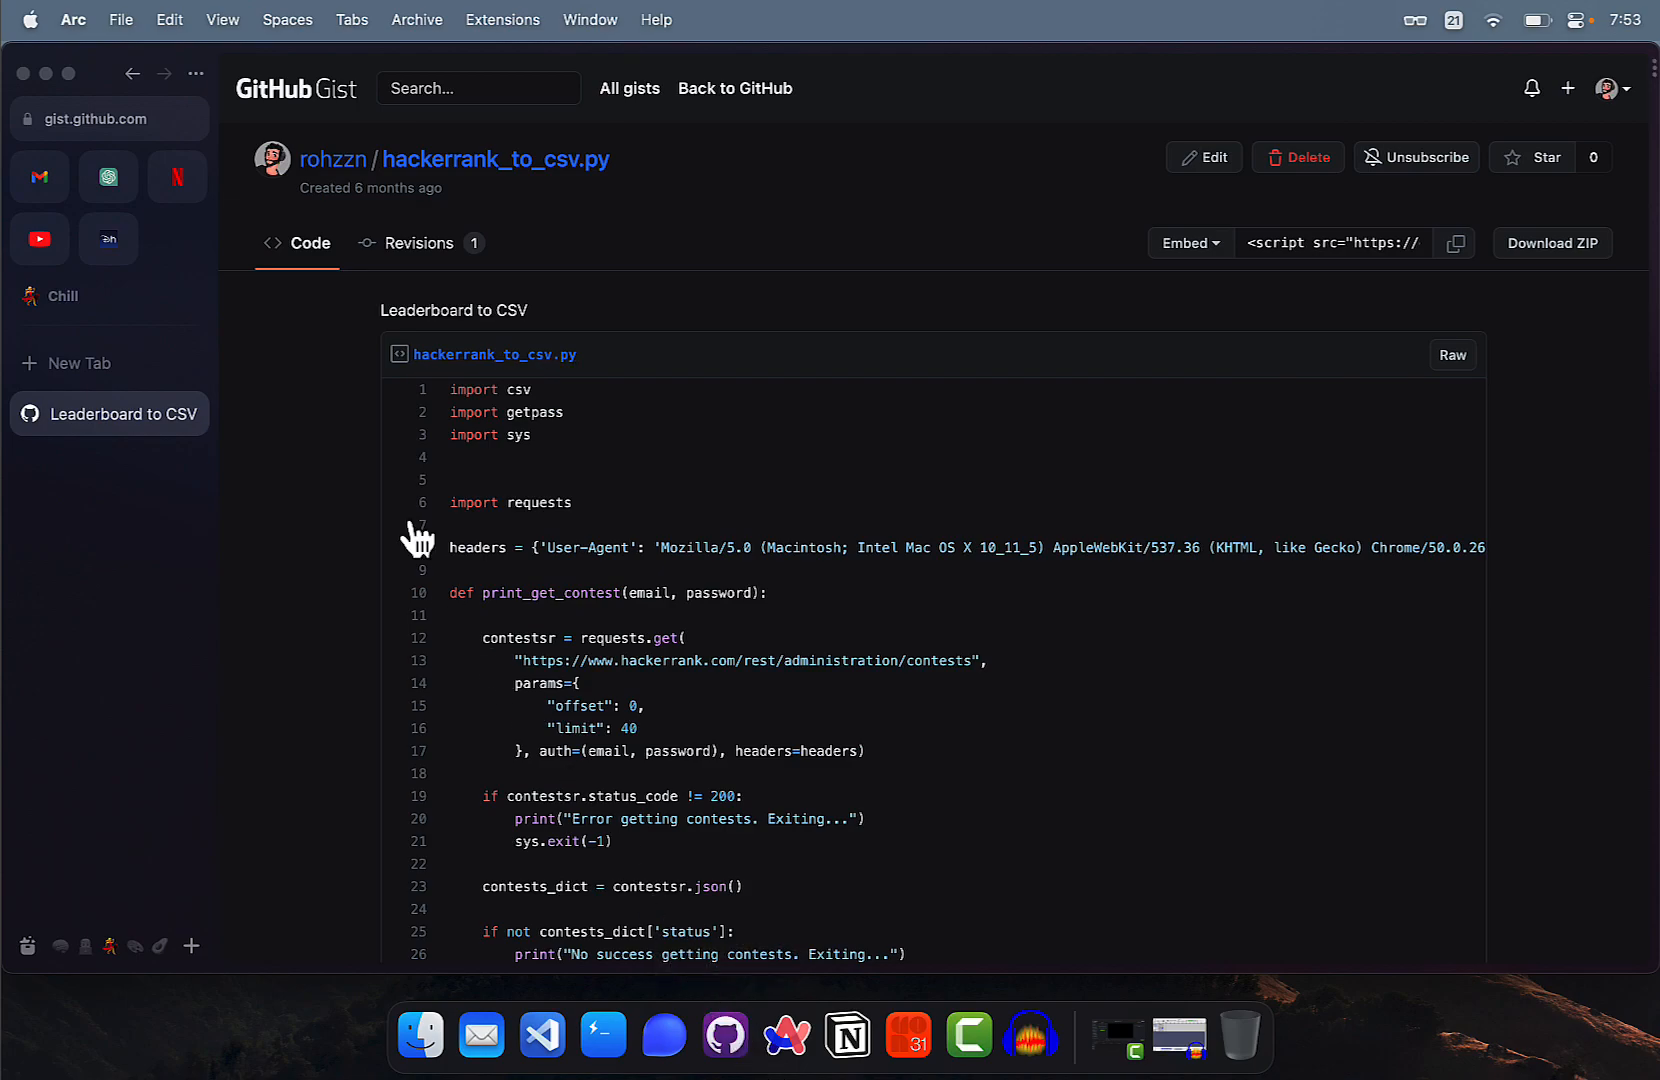
{"action": "left_click", "coordinate": [152, 129]}
{"action": "scroll", "coordinate": [830, 519], "scroll_direction": "down", "scroll_amount": 5}
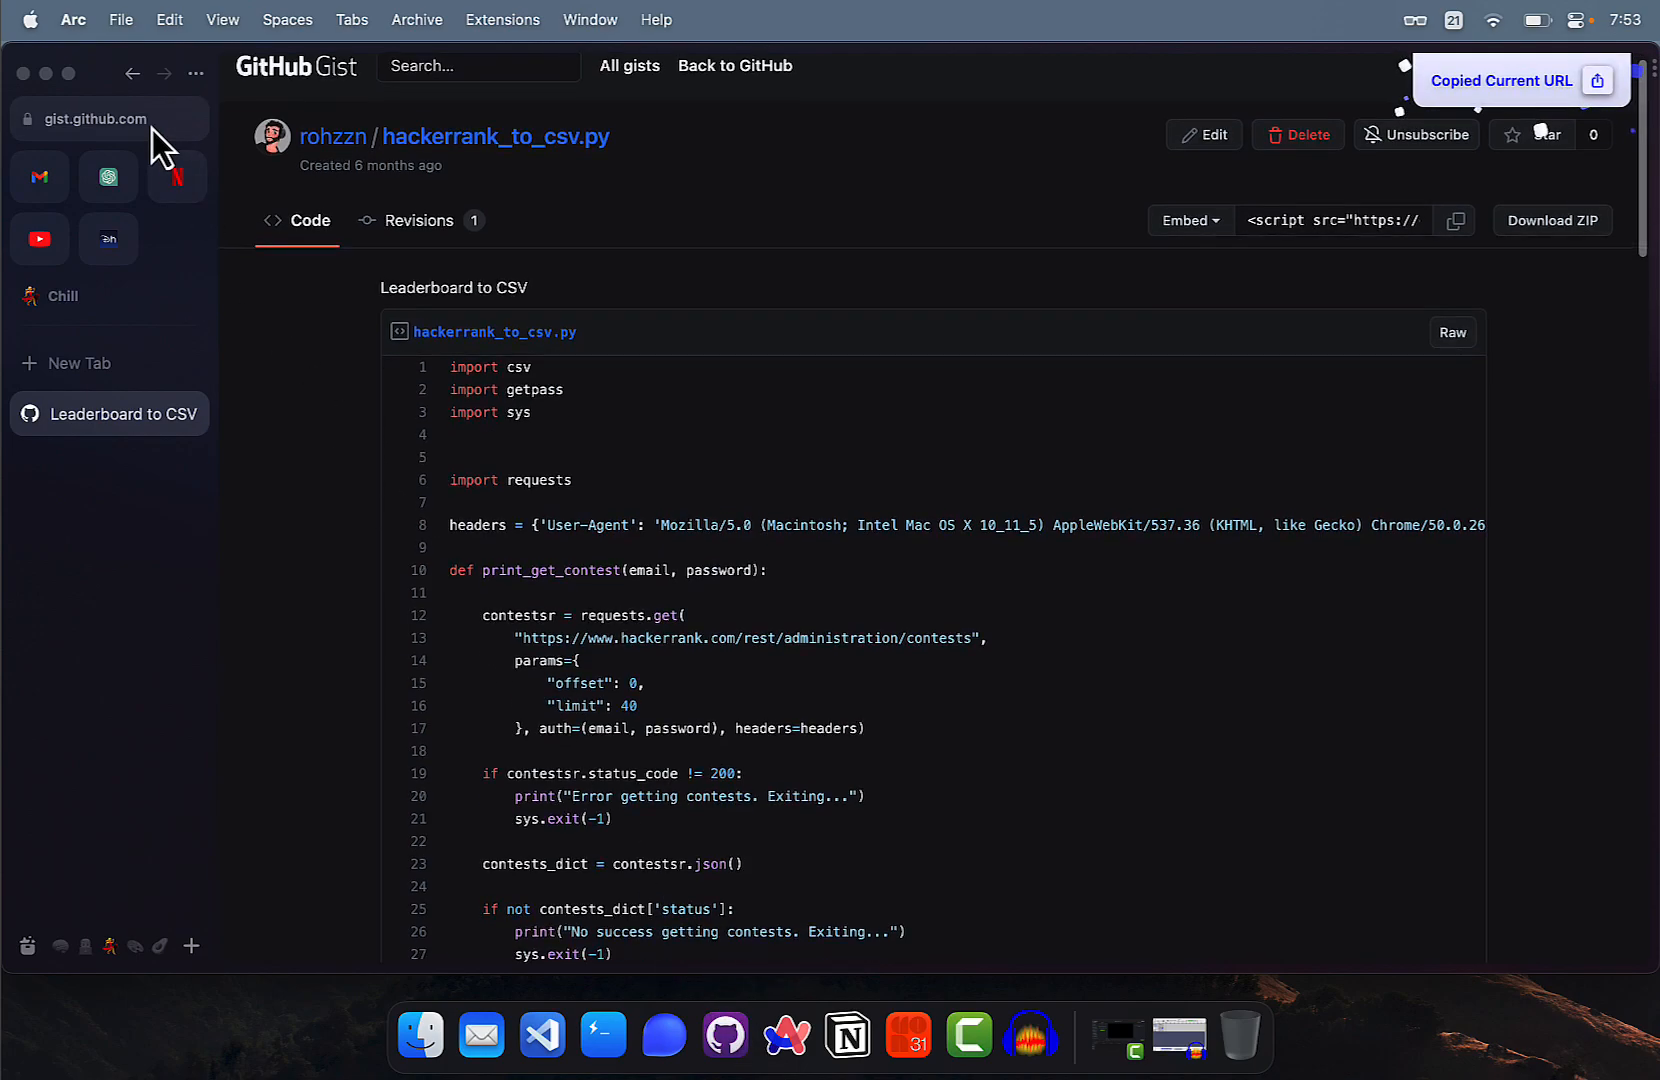
{"action": "scroll", "coordinate": [840, 389], "scroll_direction": "up", "scroll_amount": 5}
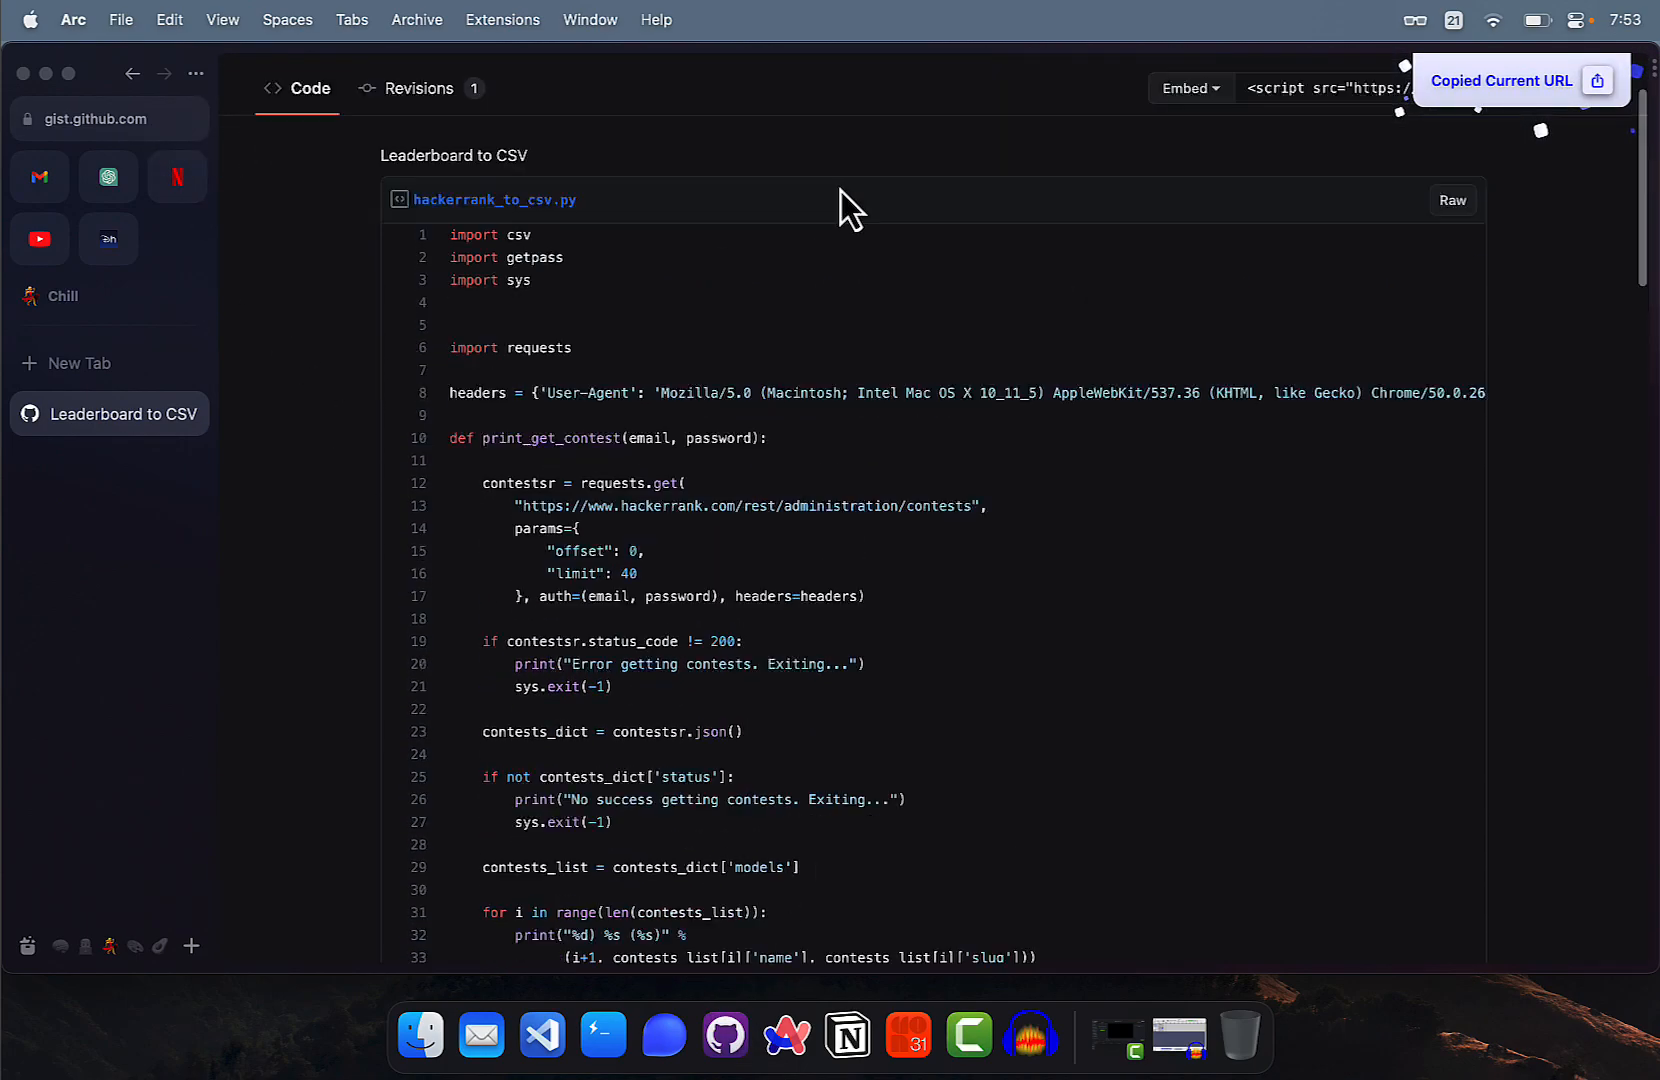
{"action": "mouse_move", "coordinate": [450, 389]}
{"action": "left_mouse_down"}
{"action": "mouse_move", "coordinate": [577, 831]}
{"action": "mouse_move", "coordinate": [664, 701]}
{"action": "left_mouse_up"}
{"action": "scroll", "coordinate": [577, 831], "scroll_direction": "down", "scroll_amount": 15}
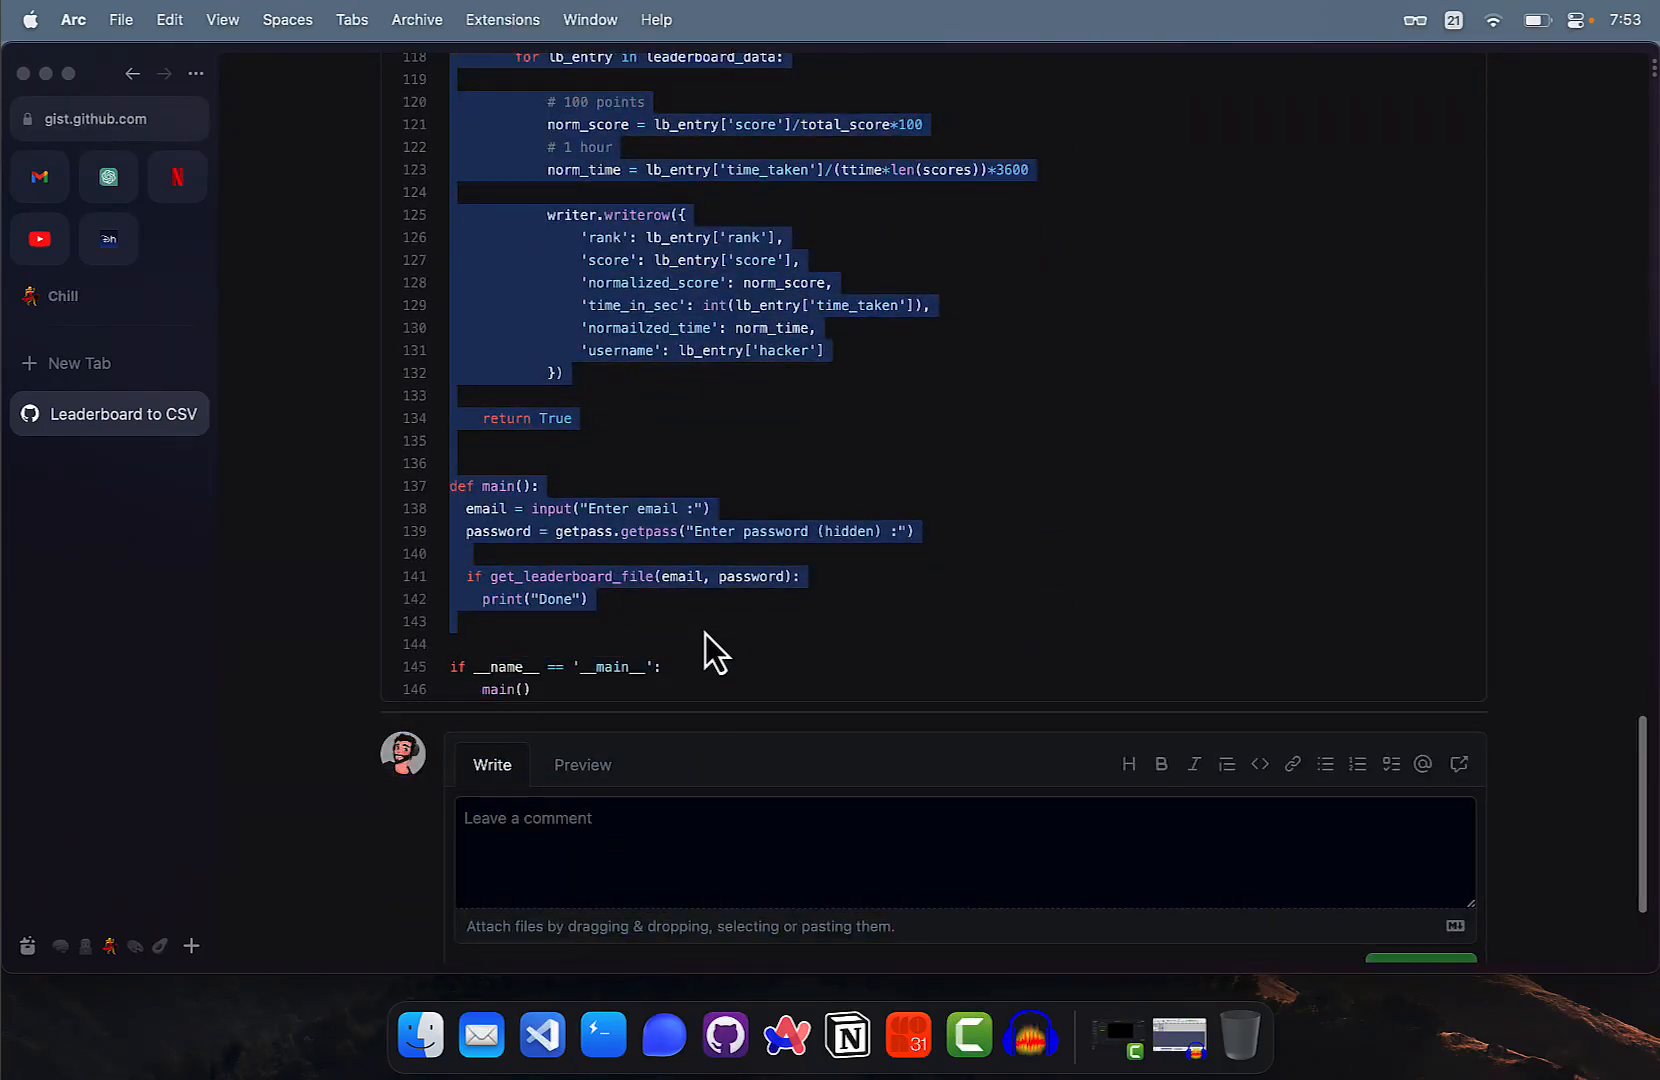
{"action": "key", "text": "super+c"}
{"action": "left_click", "coordinate": [654, 689]}
{"action": "key", "text": "super+space"}
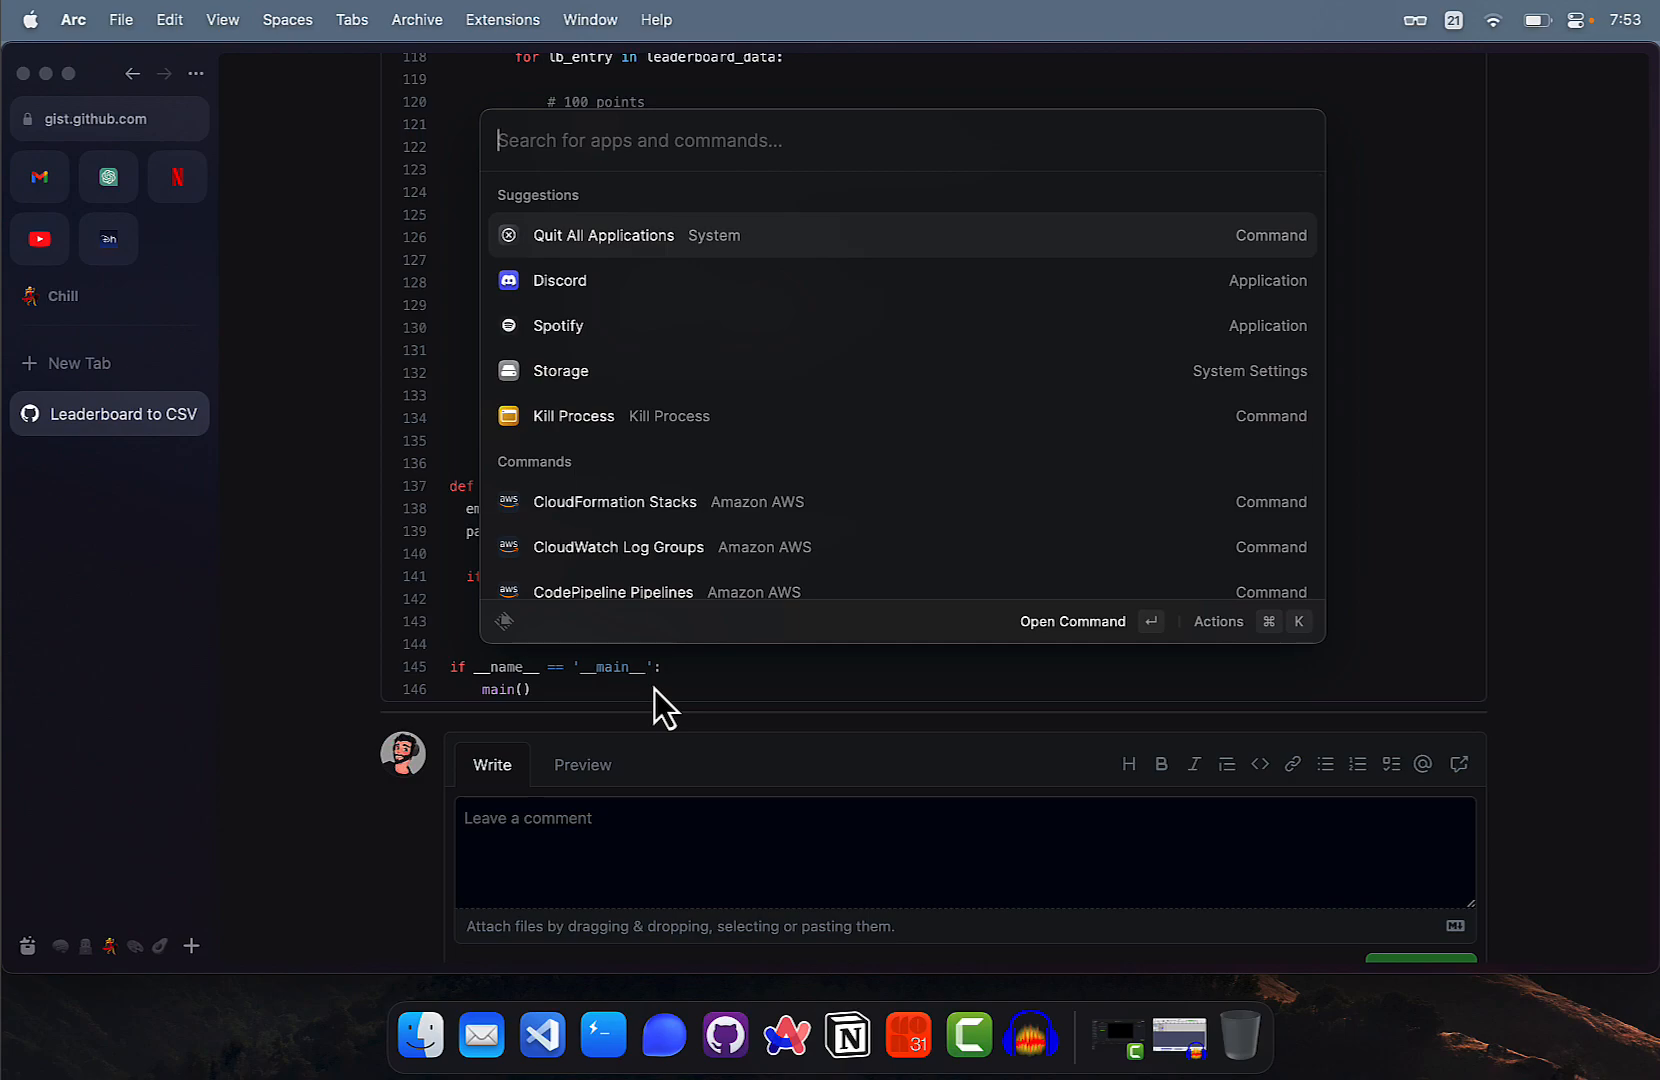
In Warp, create a contestxl folder and move the shell into ~/contestxl
{"action": "key", "text": "Escape"}
{"action": "left_click", "coordinate": [602, 1035]}
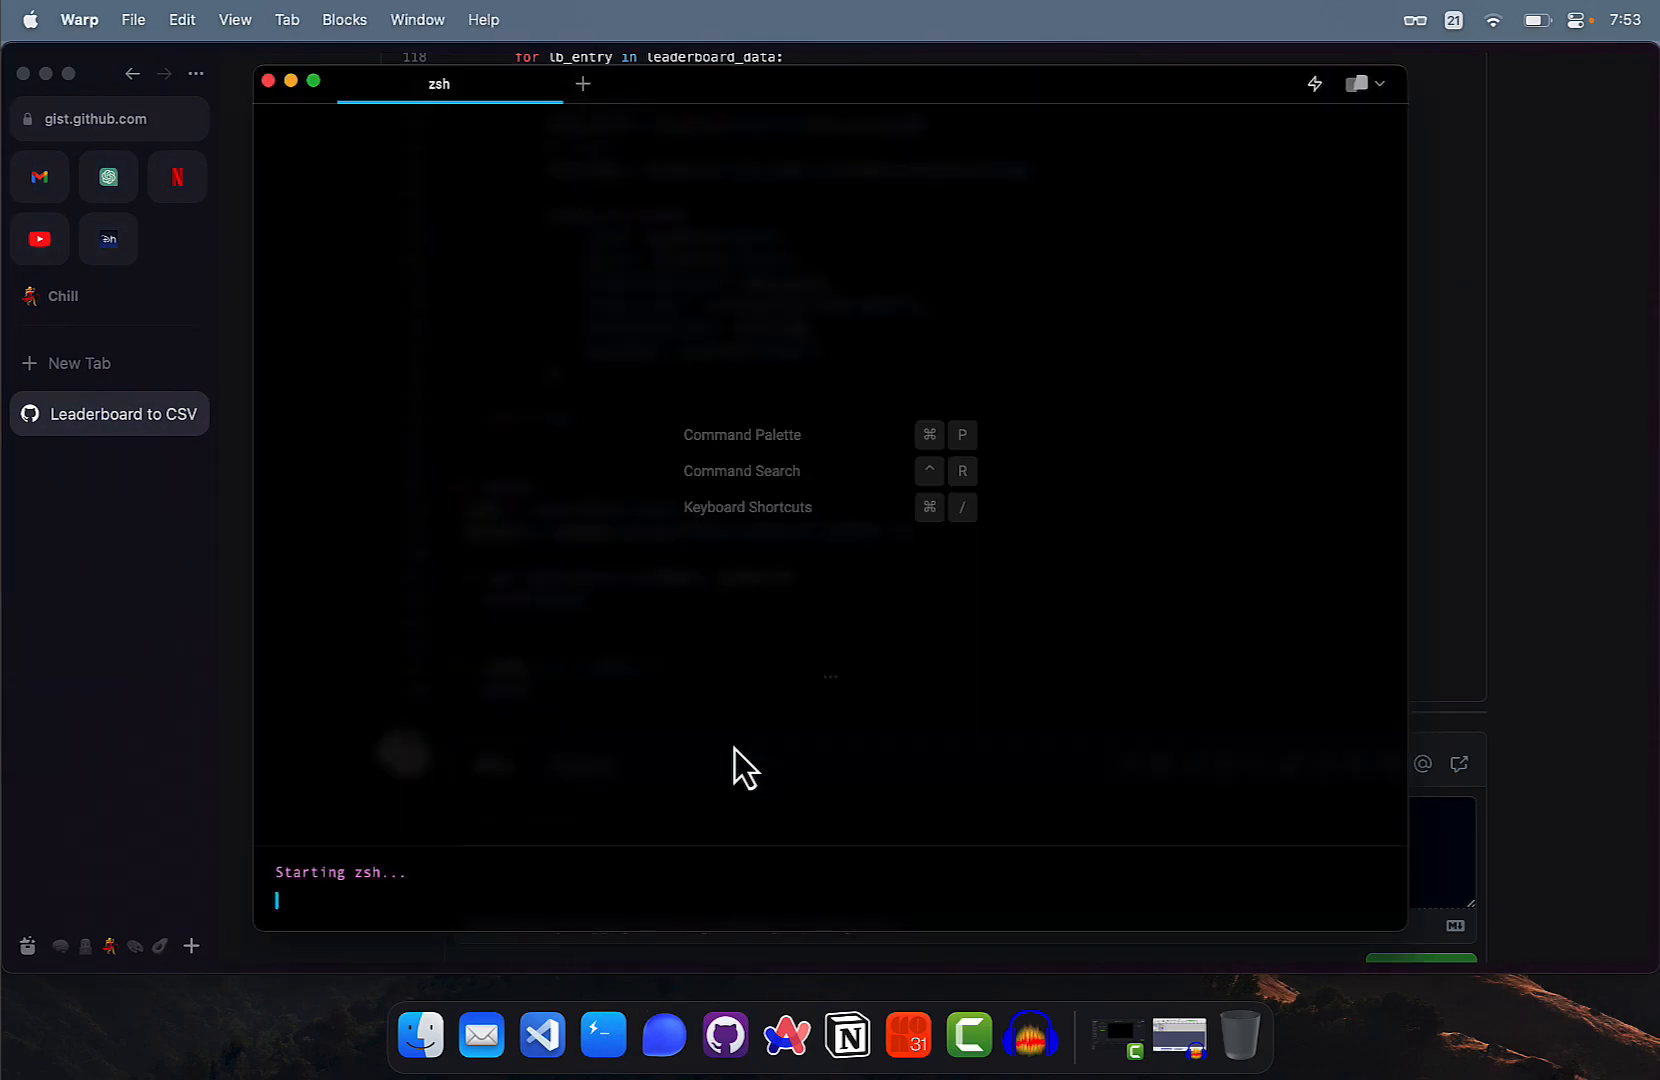
{"action": "type", "text": "modmkdir con"}
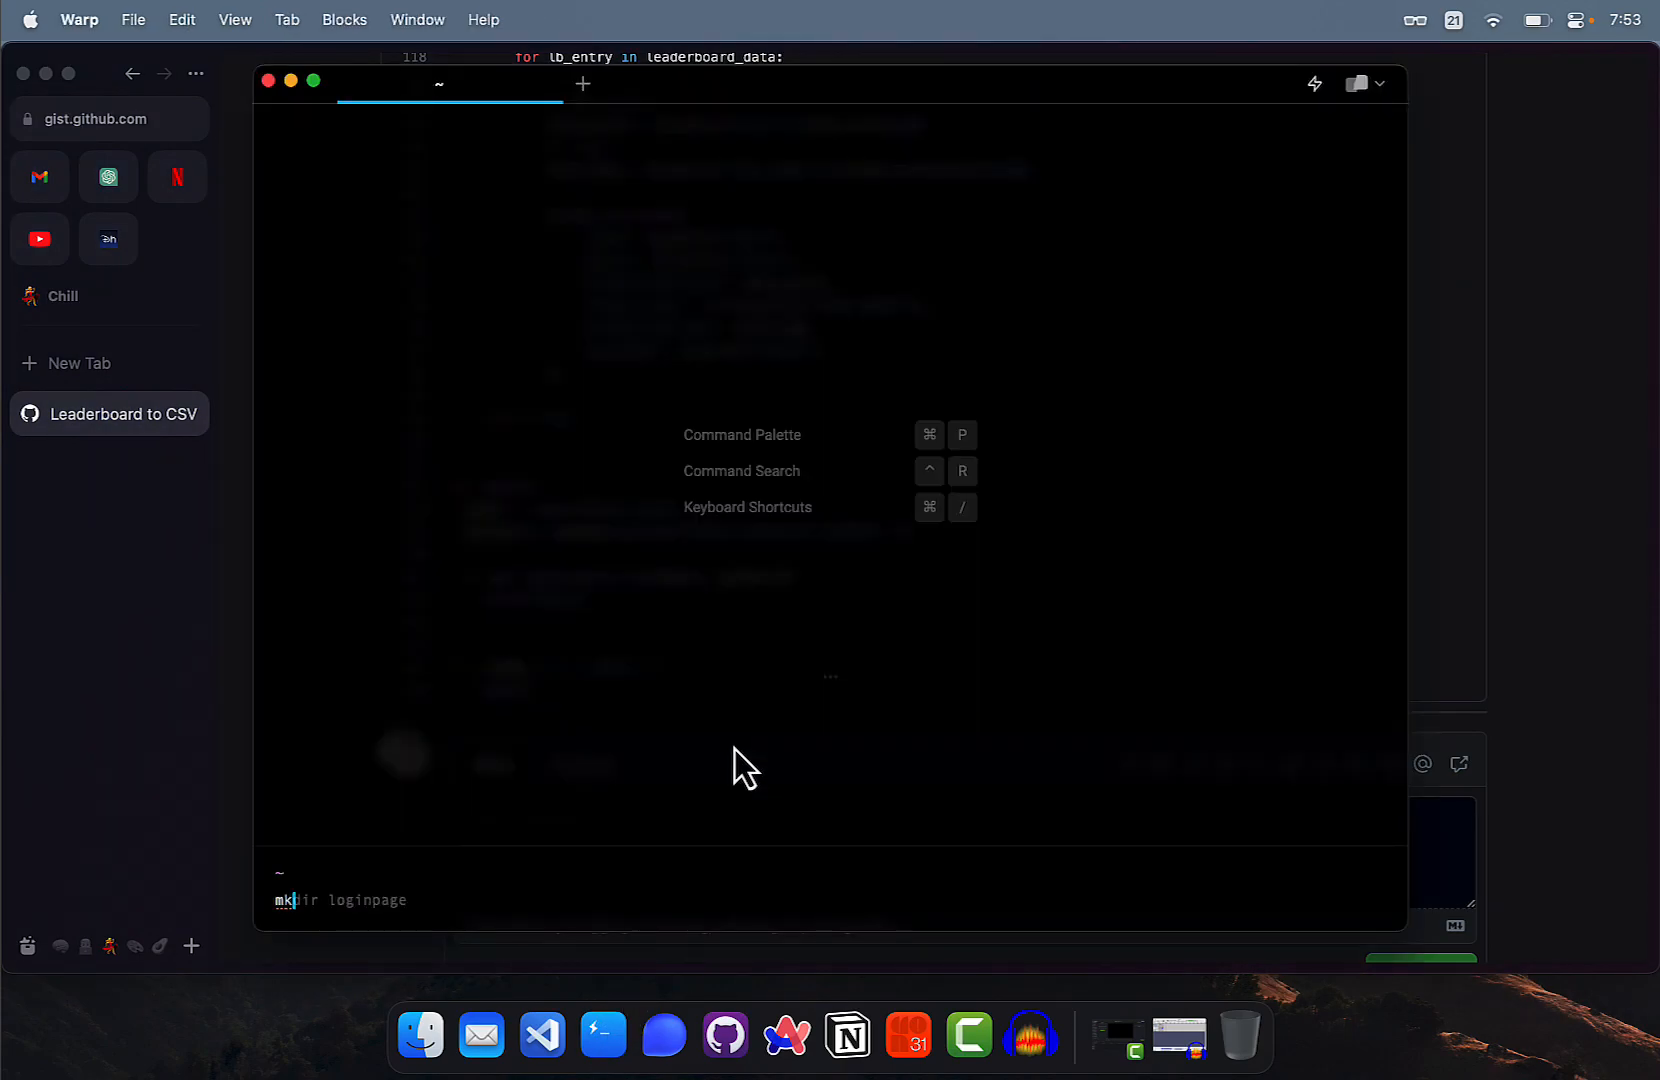
{"action": "type", "text": "testx"}
{"action": "type", "text": "l"}
{"action": "key", "text": "Return"}
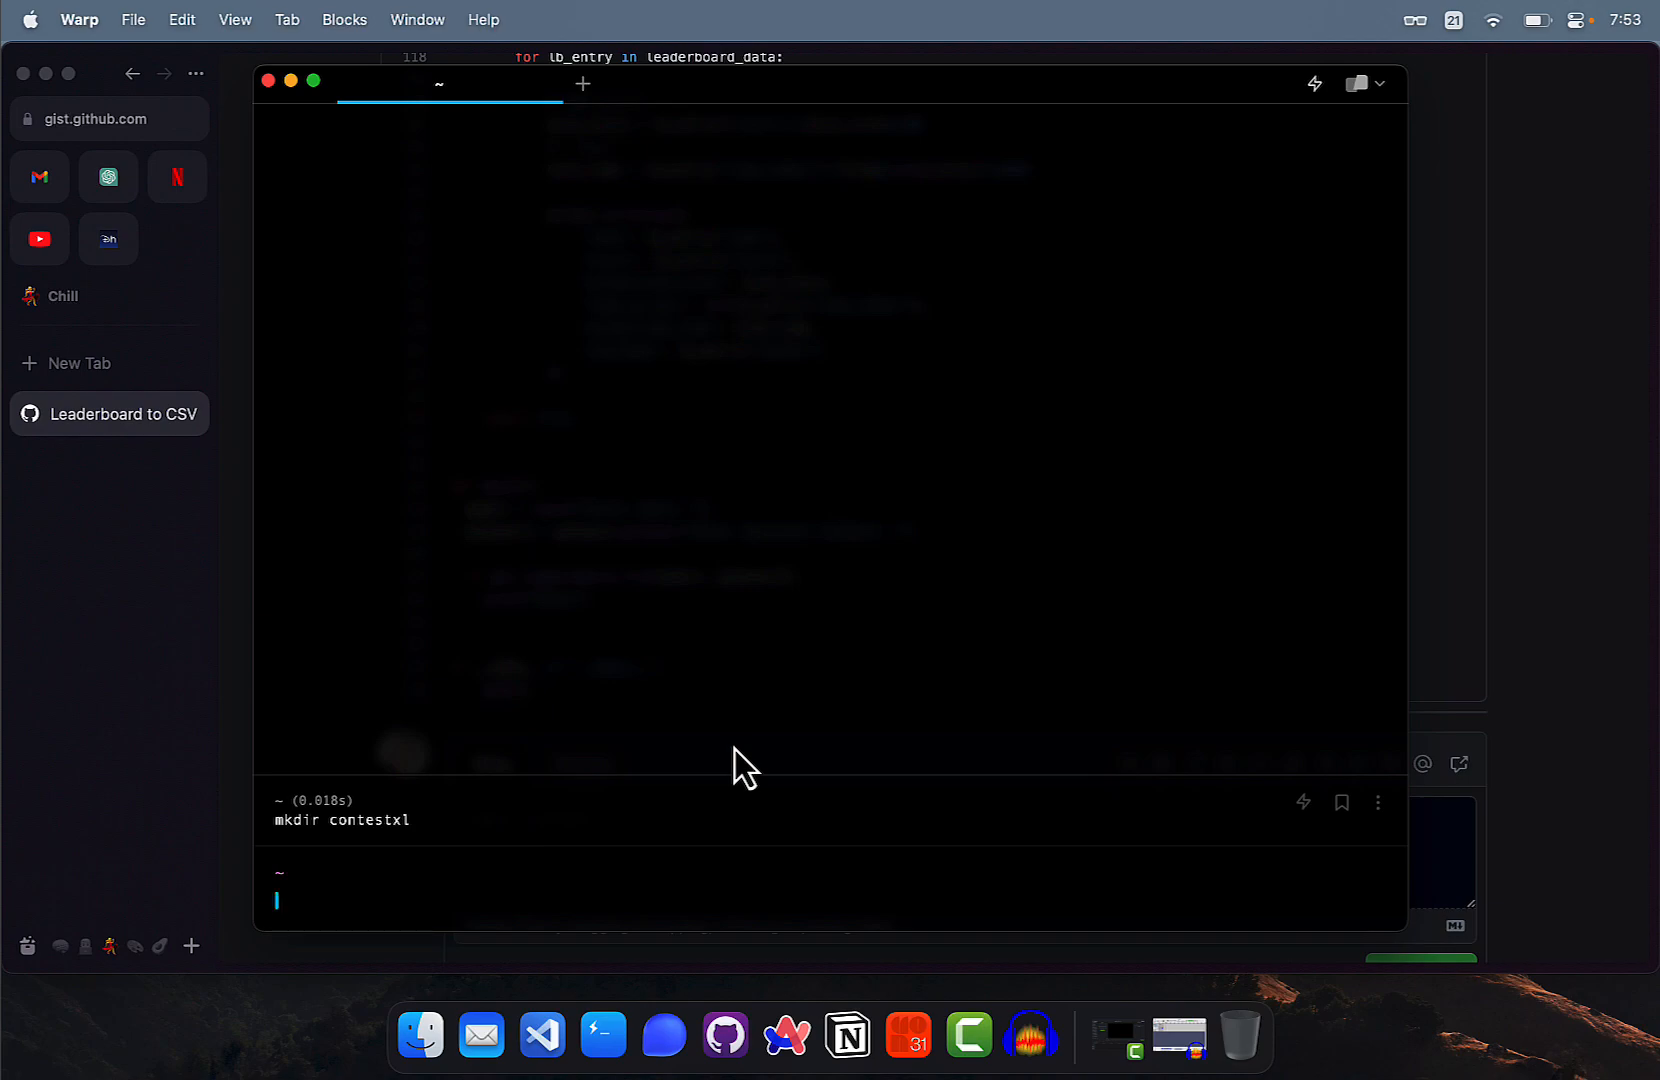
{"action": "type", "text": "cd con"}
{"action": "key", "text": "Right"}
{"action": "key", "text": "Return"}
{"action": "type", "text": "code ."}
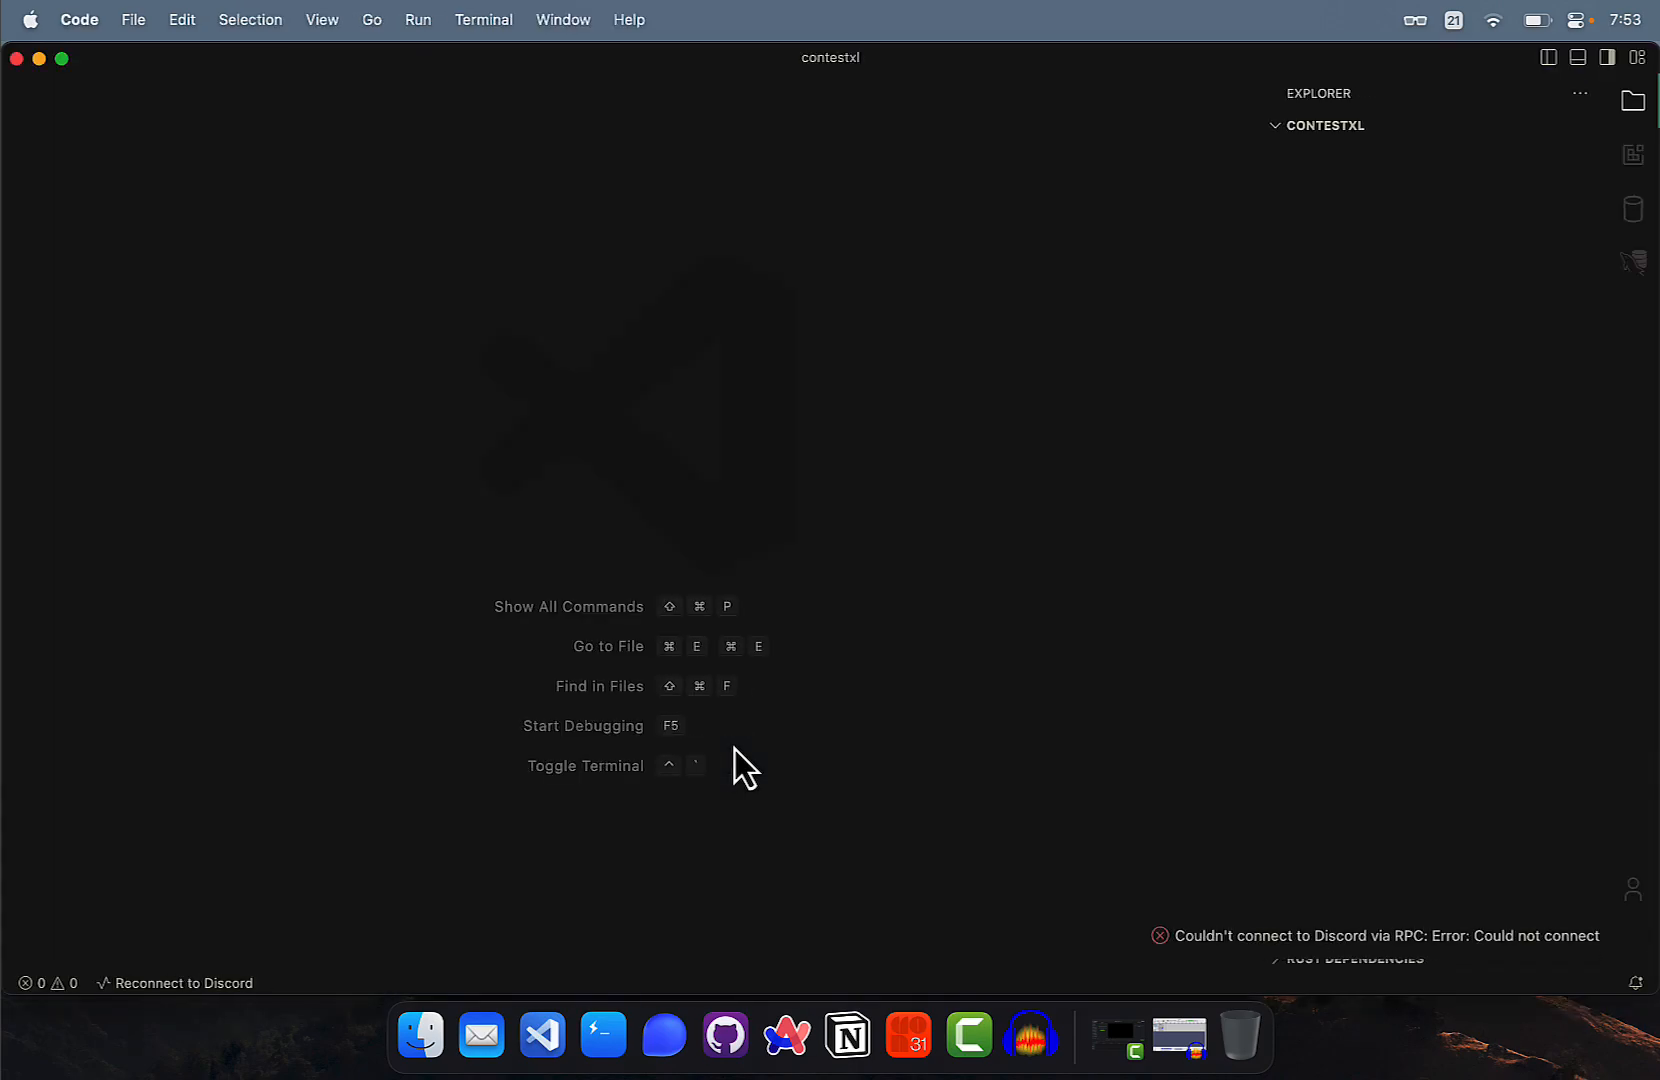
Create leaderboard.py in the contestxl project and paste the copied script into it
{"action": "left_click", "coordinate": [1508, 125]}
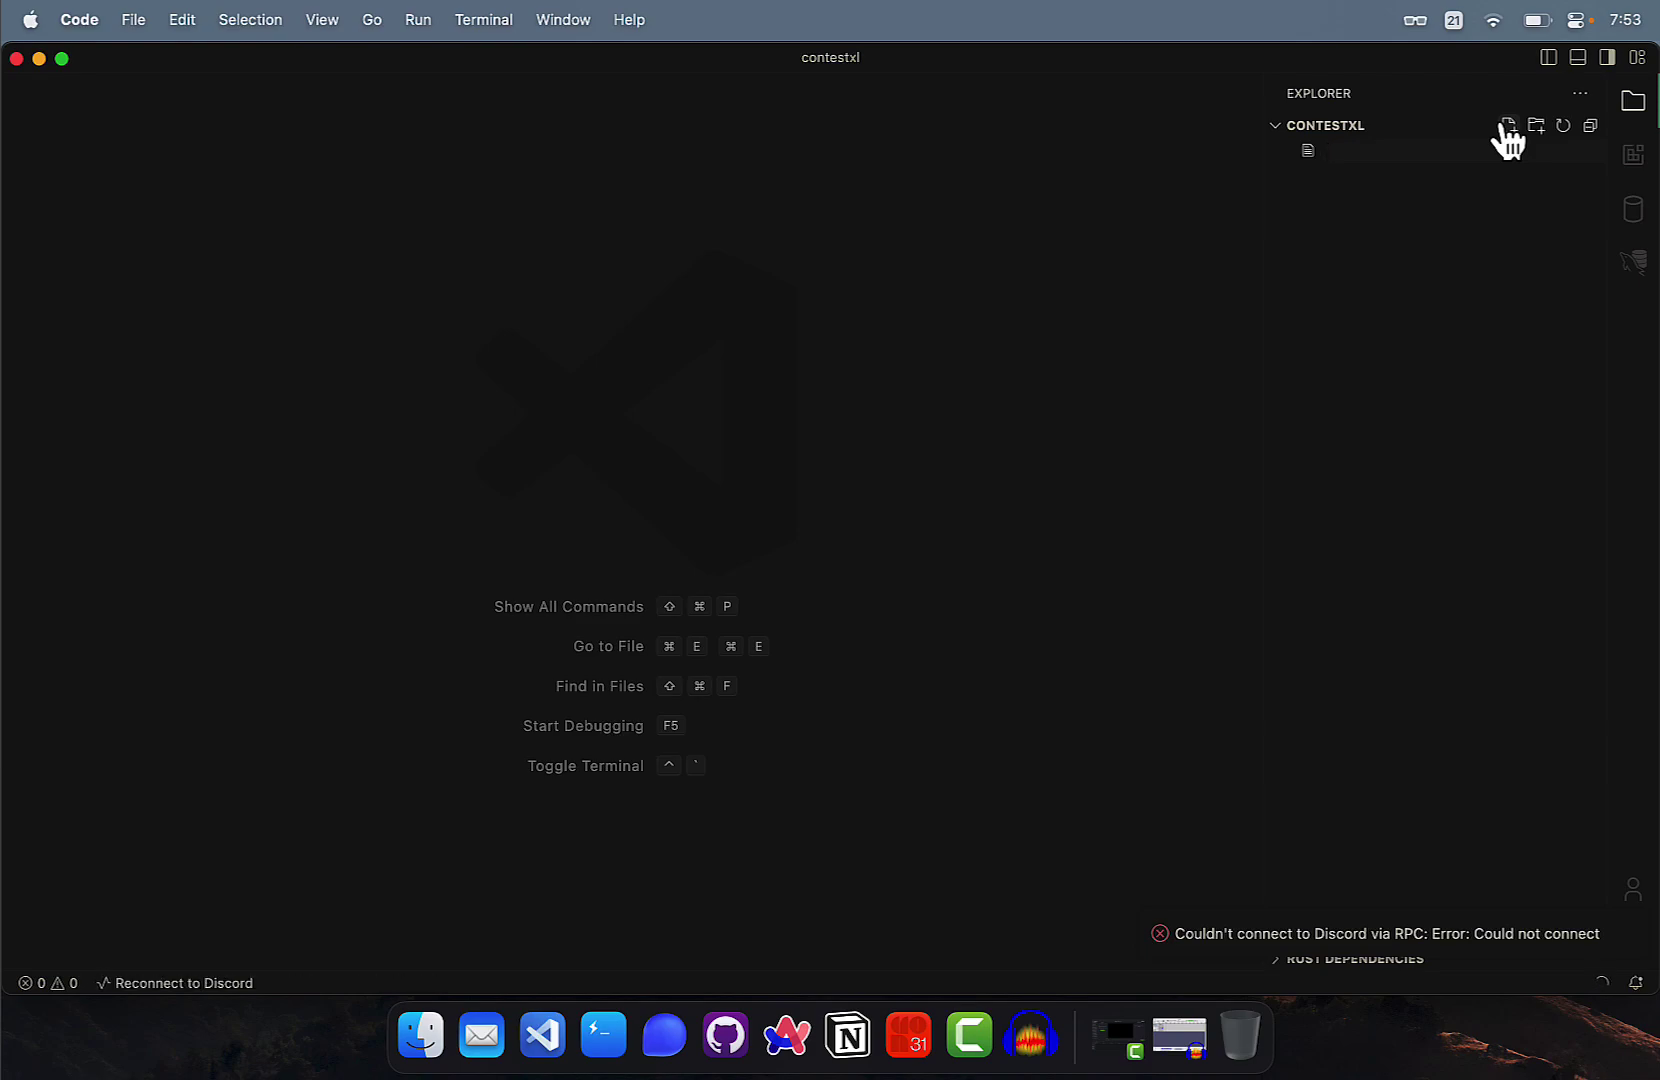
{"action": "type", "text": "leaderboard.py"}
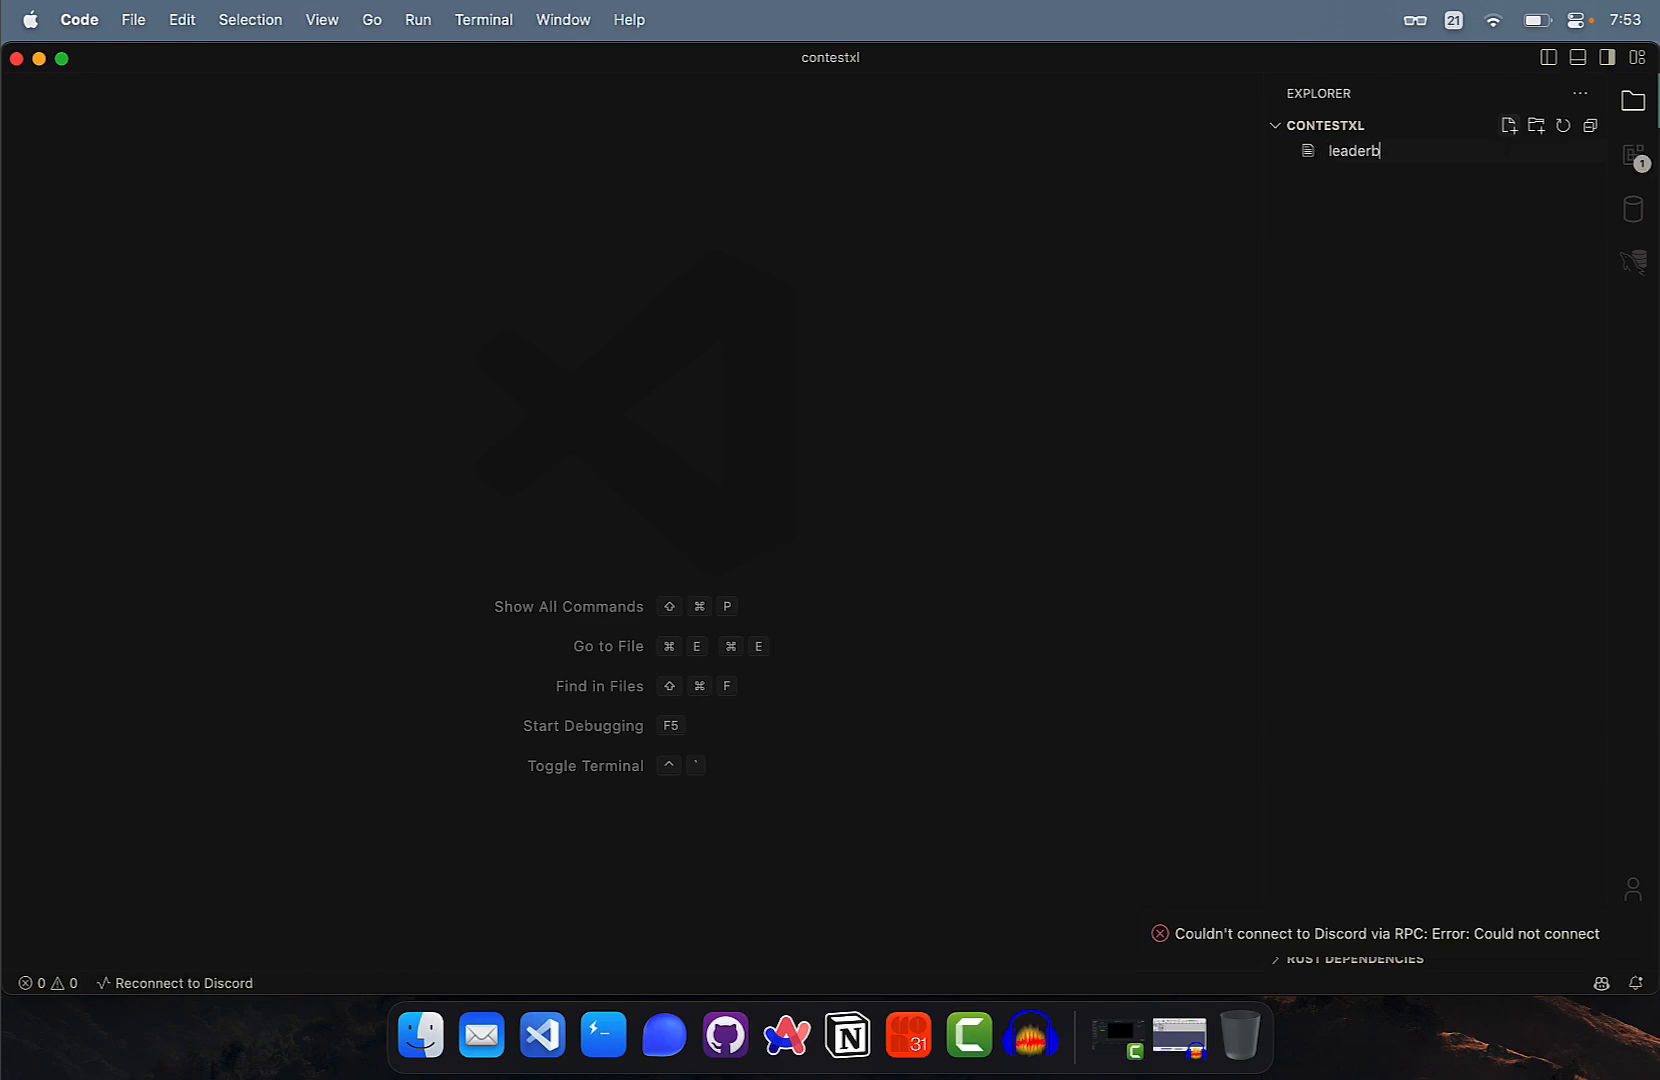
{"action": "key", "text": "Return"}
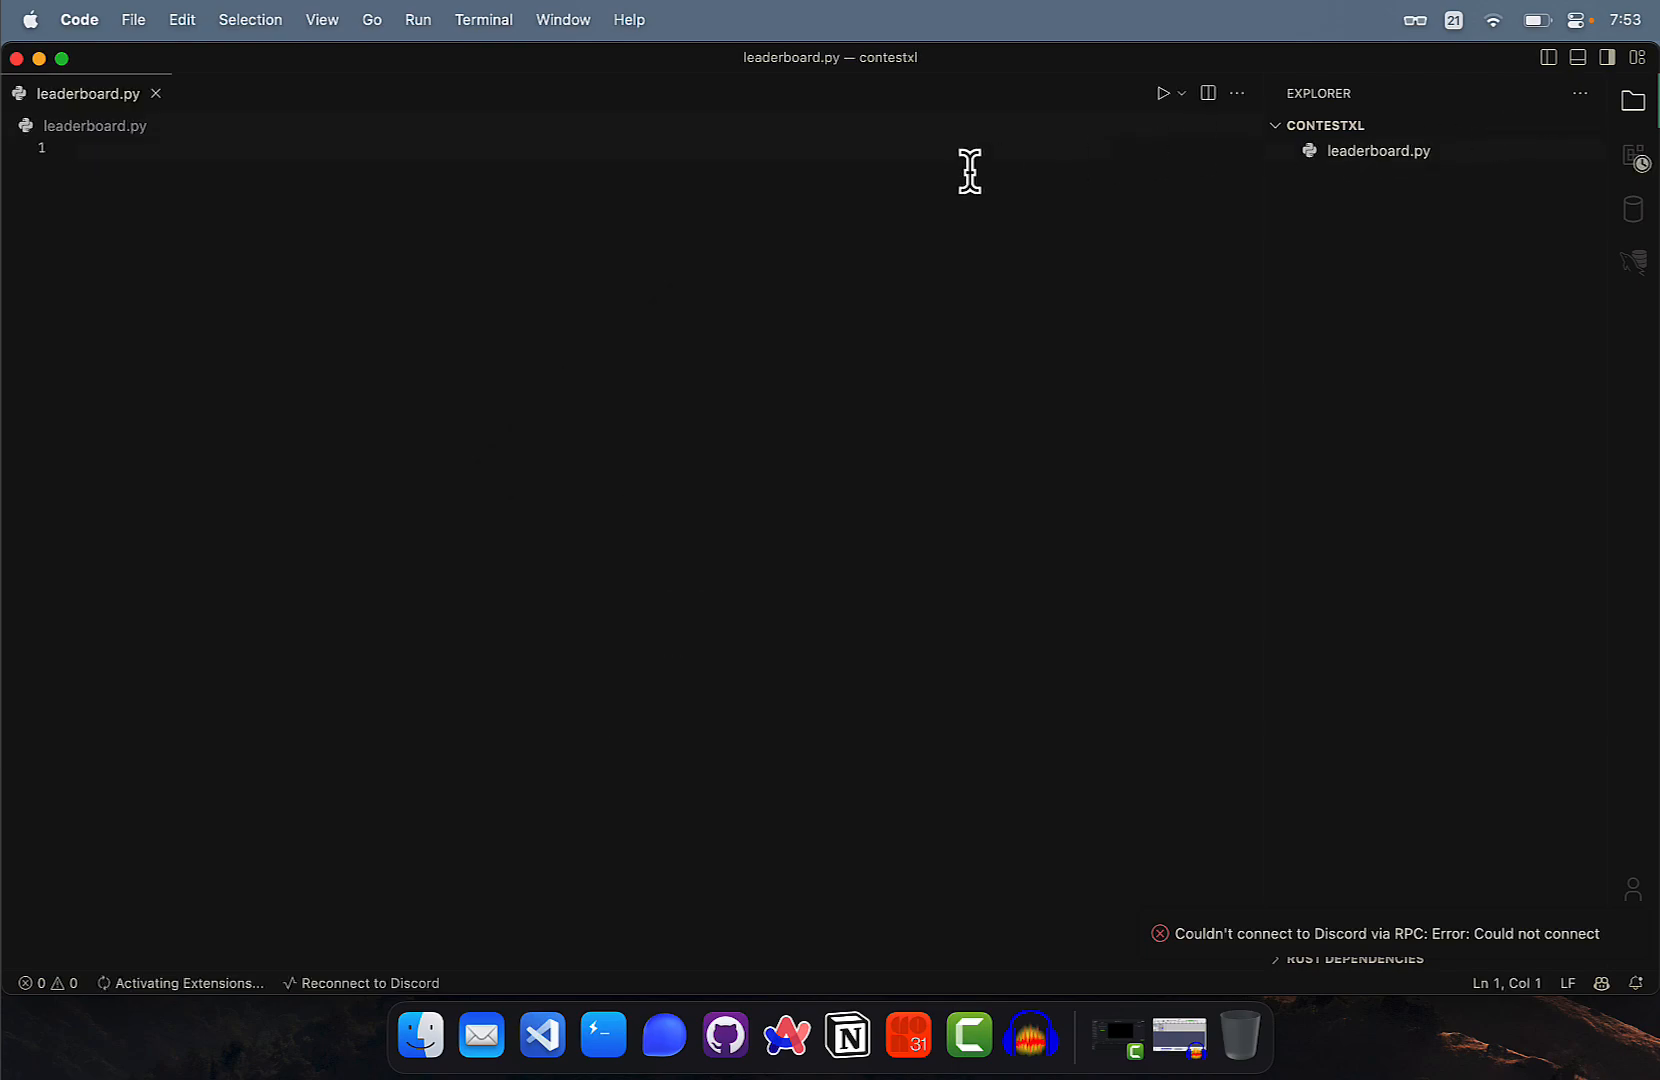
{"action": "key", "text": "super+v"}
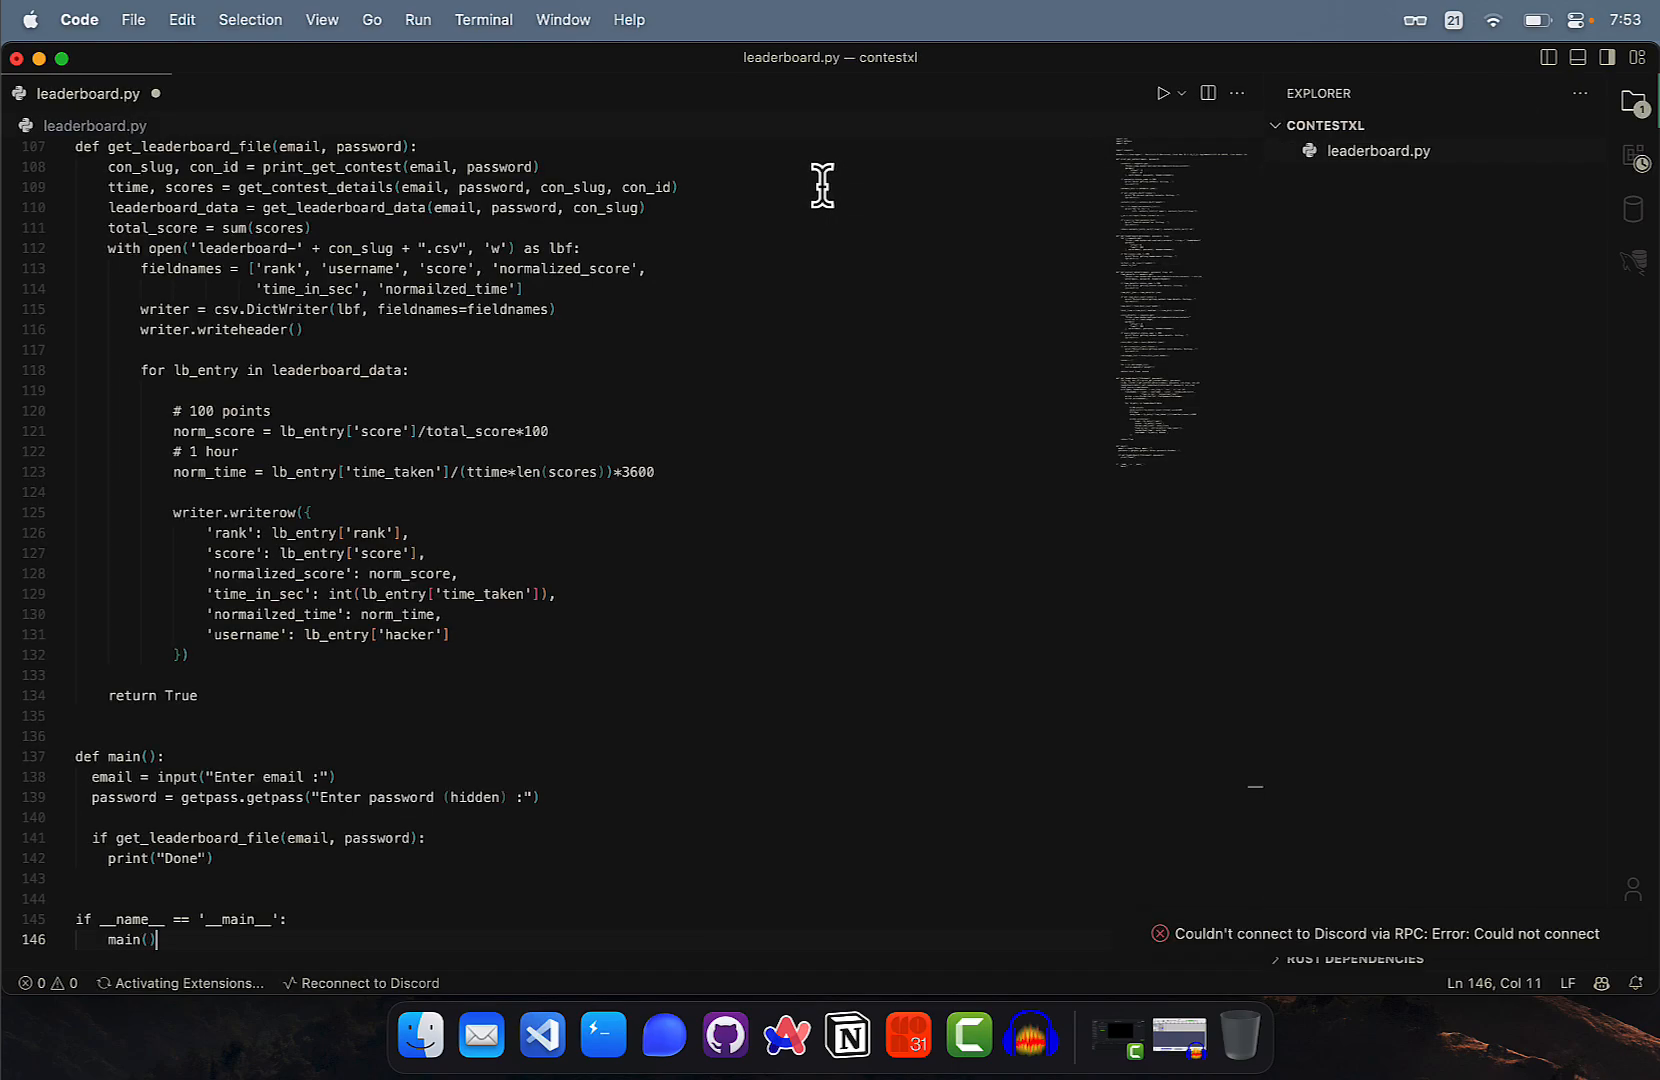
{"action": "scroll", "coordinate": [776, 264], "scroll_direction": "up", "scroll_amount": 15}
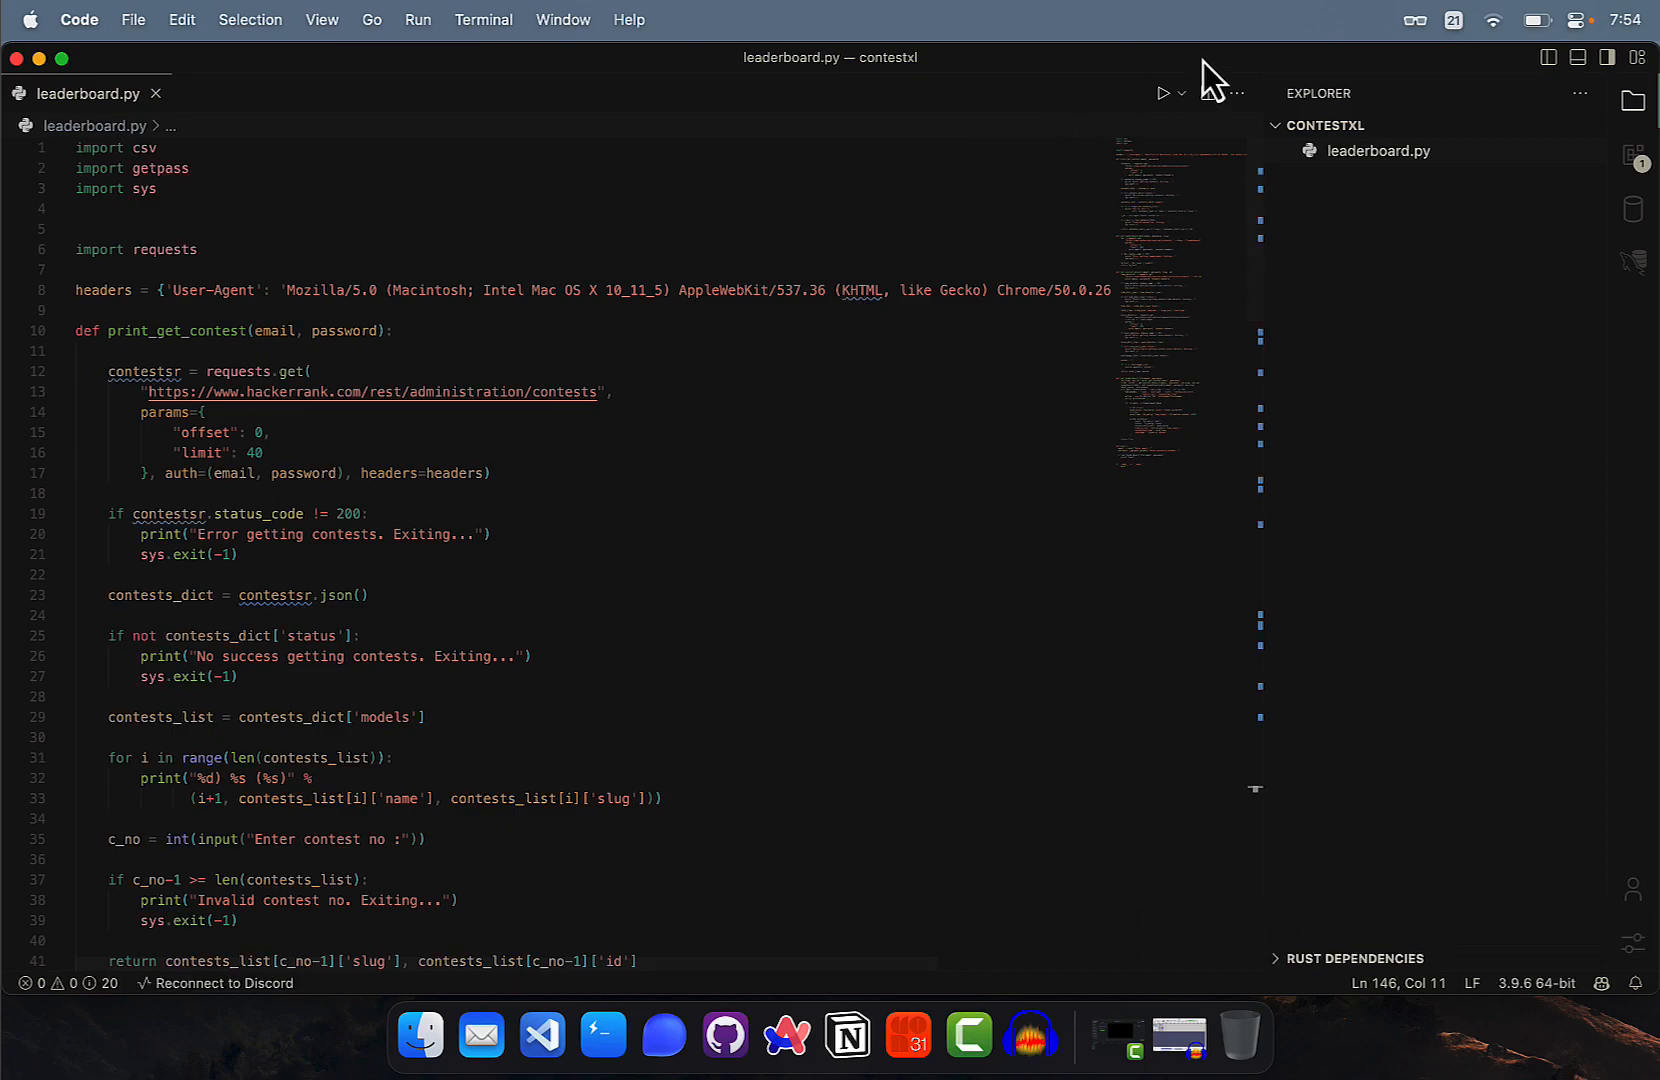
Run leaderboard.py as a Python file, supplying username, password and contest number 3 until it prints Done
{"action": "left_click", "coordinate": [1180, 93]}
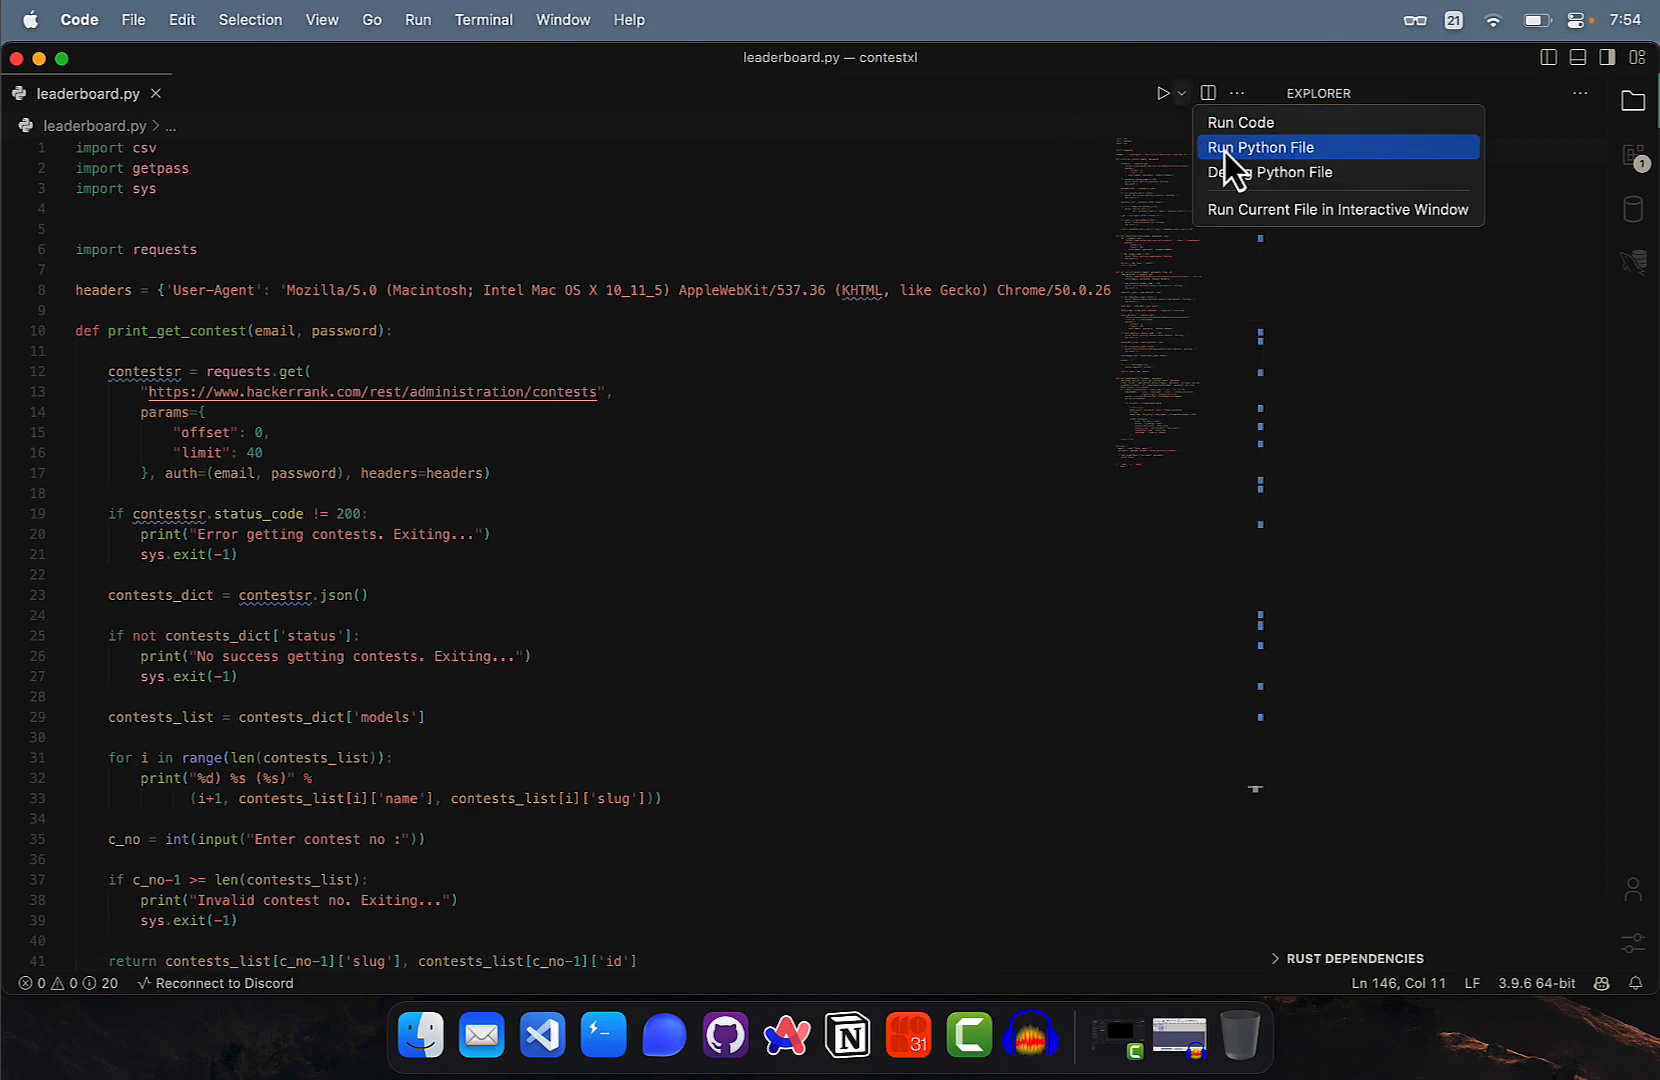
{"action": "left_click", "coordinate": [1259, 147]}
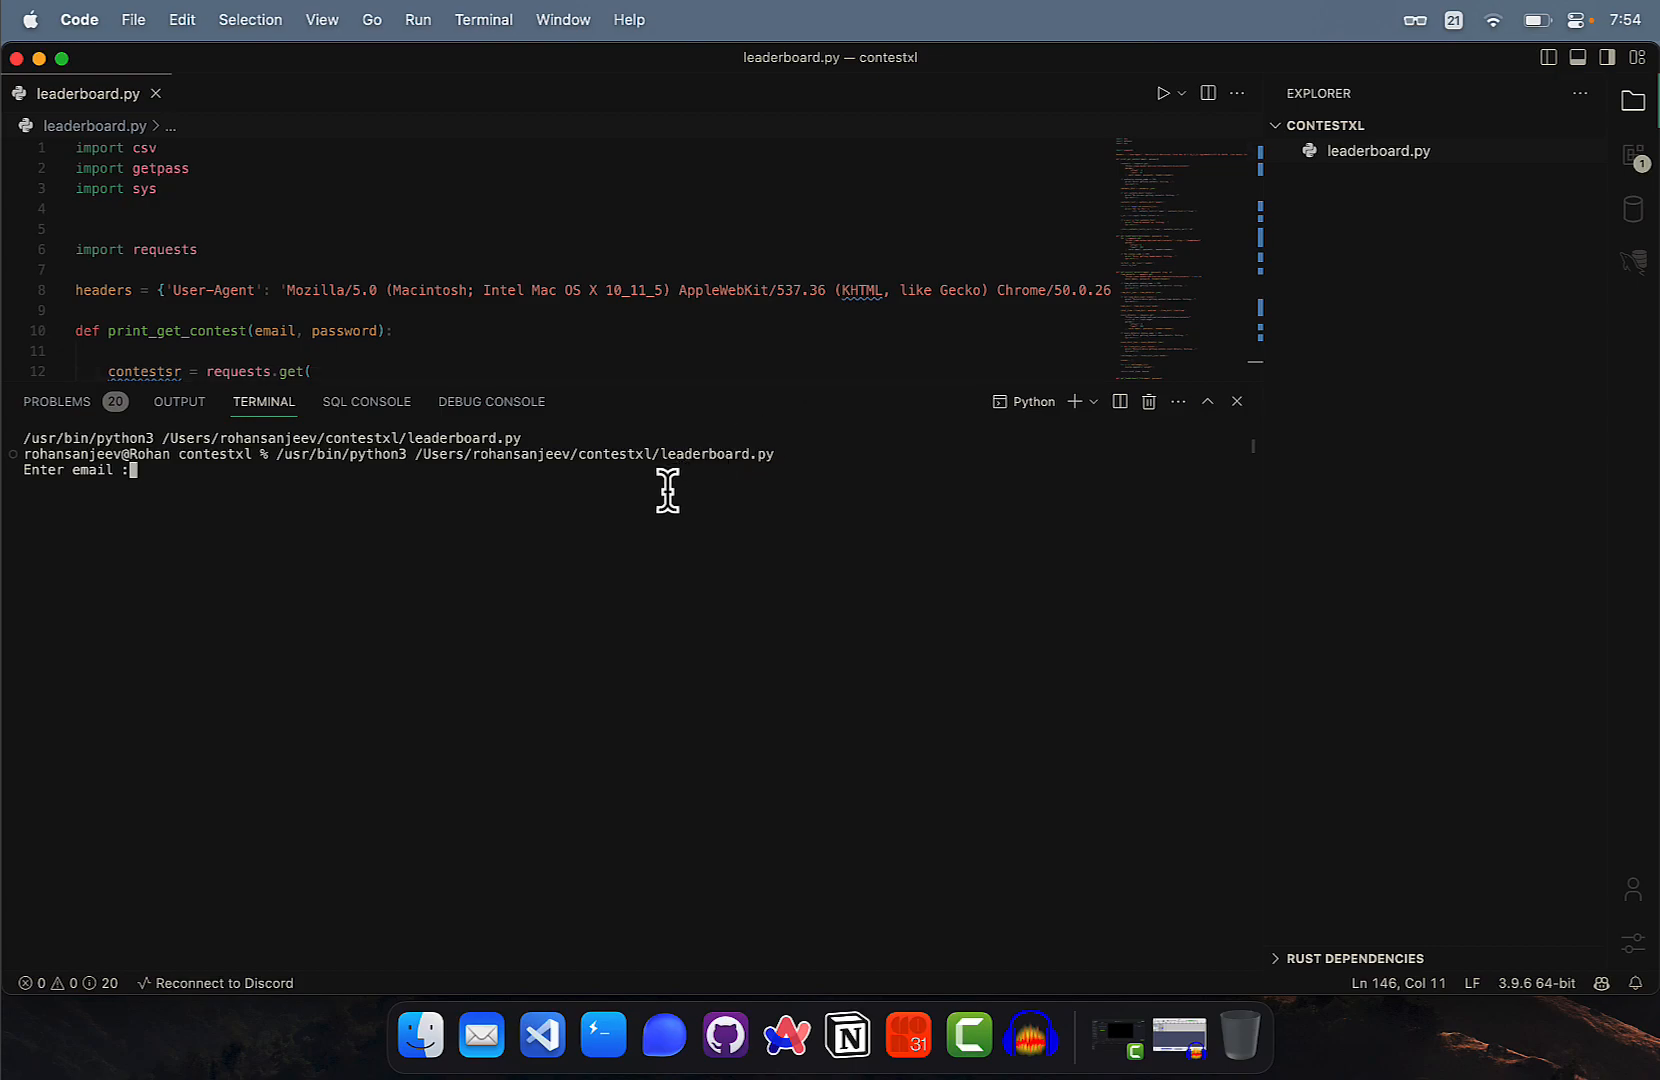
{"action": "type", "text": "mreccode"}
{"action": "type", "text": "chef"}
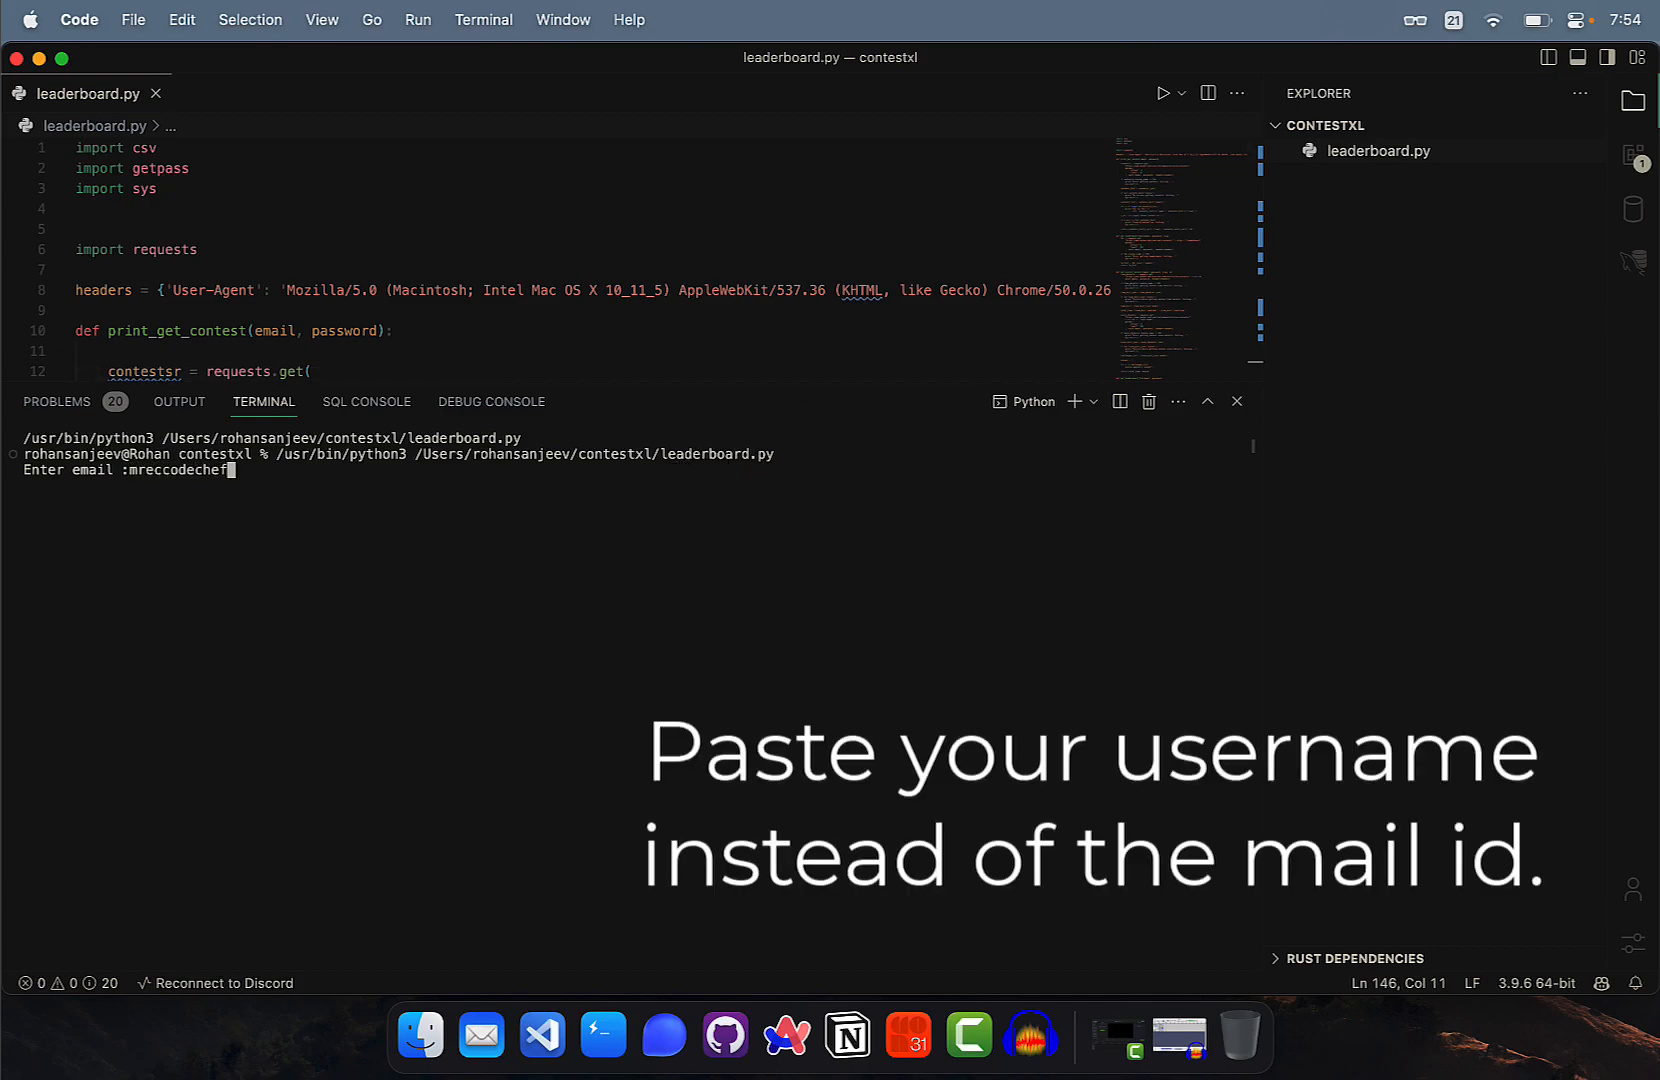
{"action": "key", "text": "Return"}
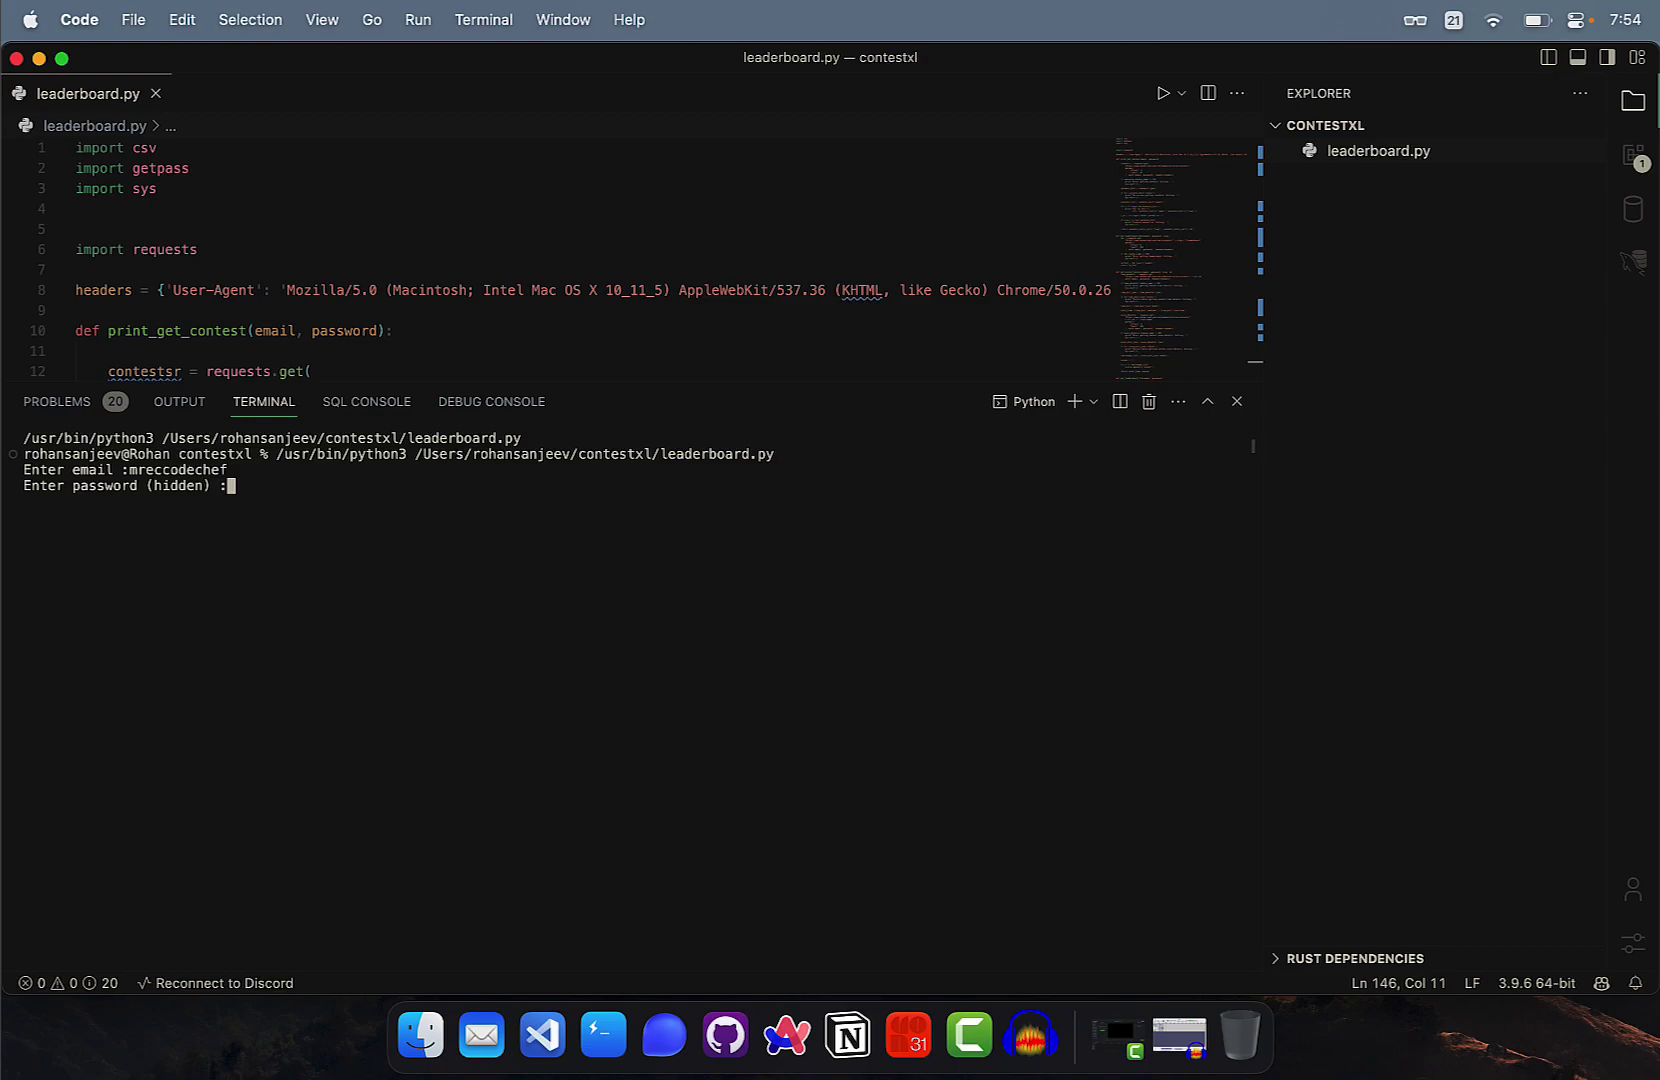
{"action": "key", "text": "Return"}
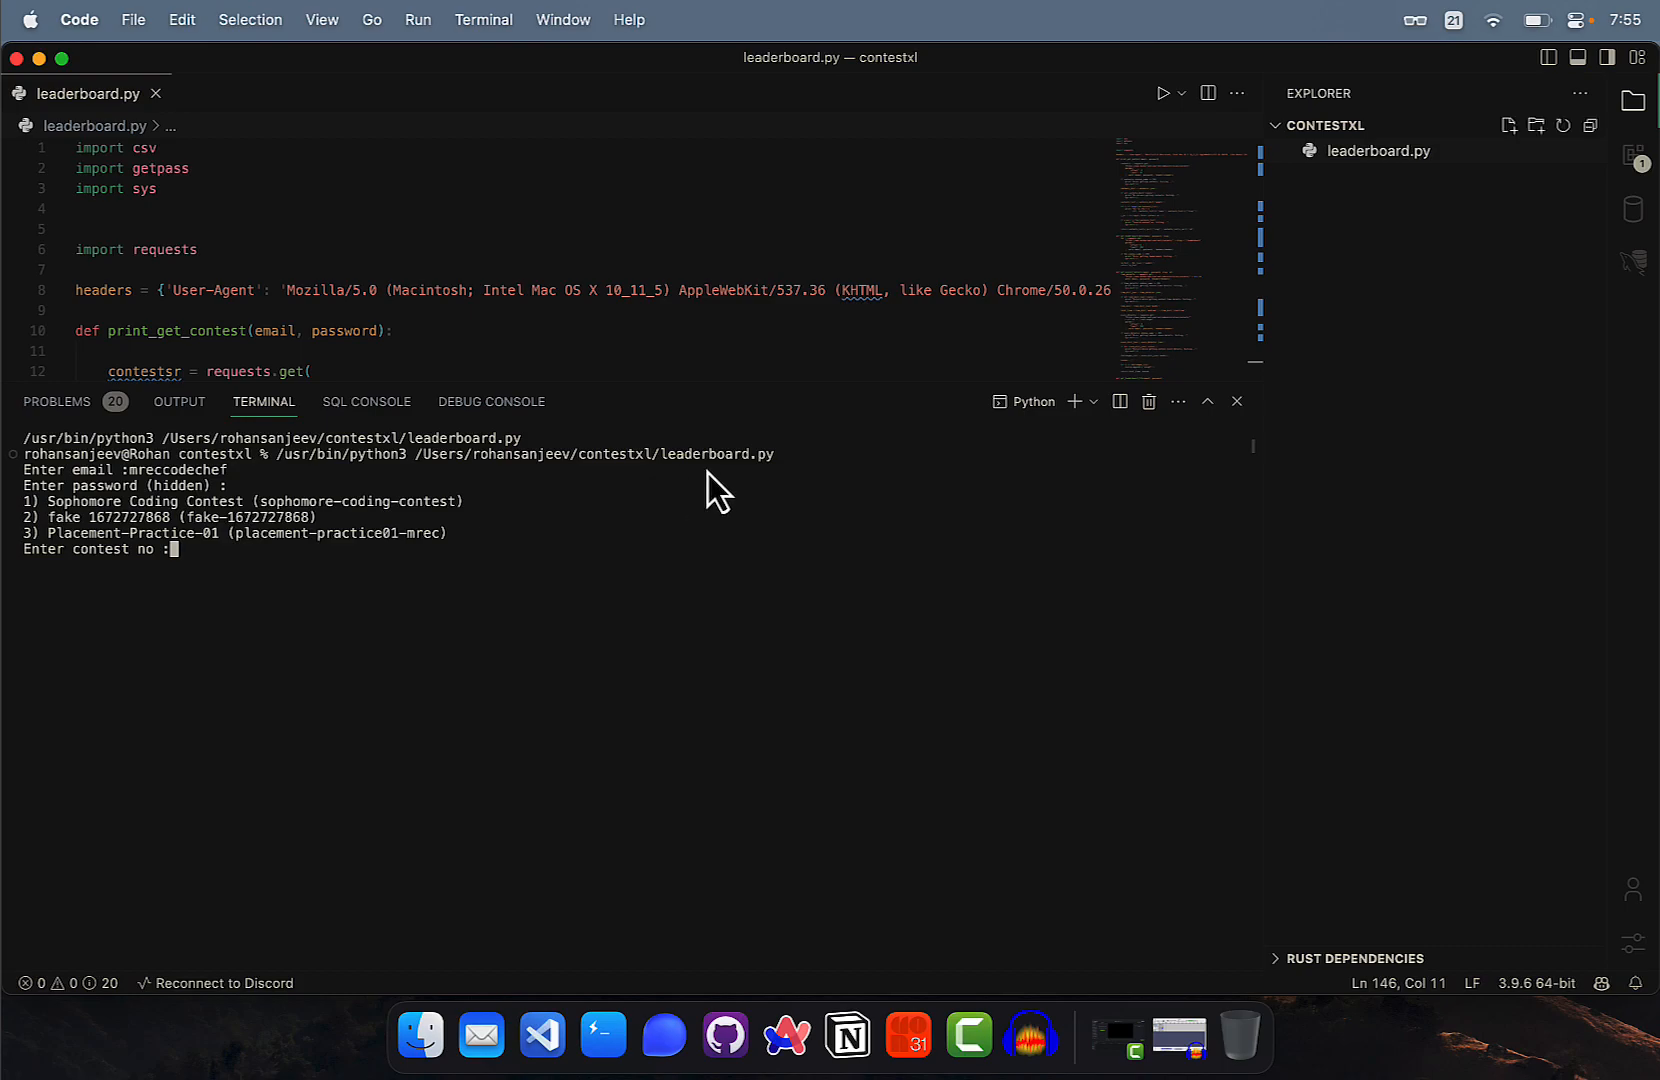
{"action": "left_click", "coordinate": [1493, 19]}
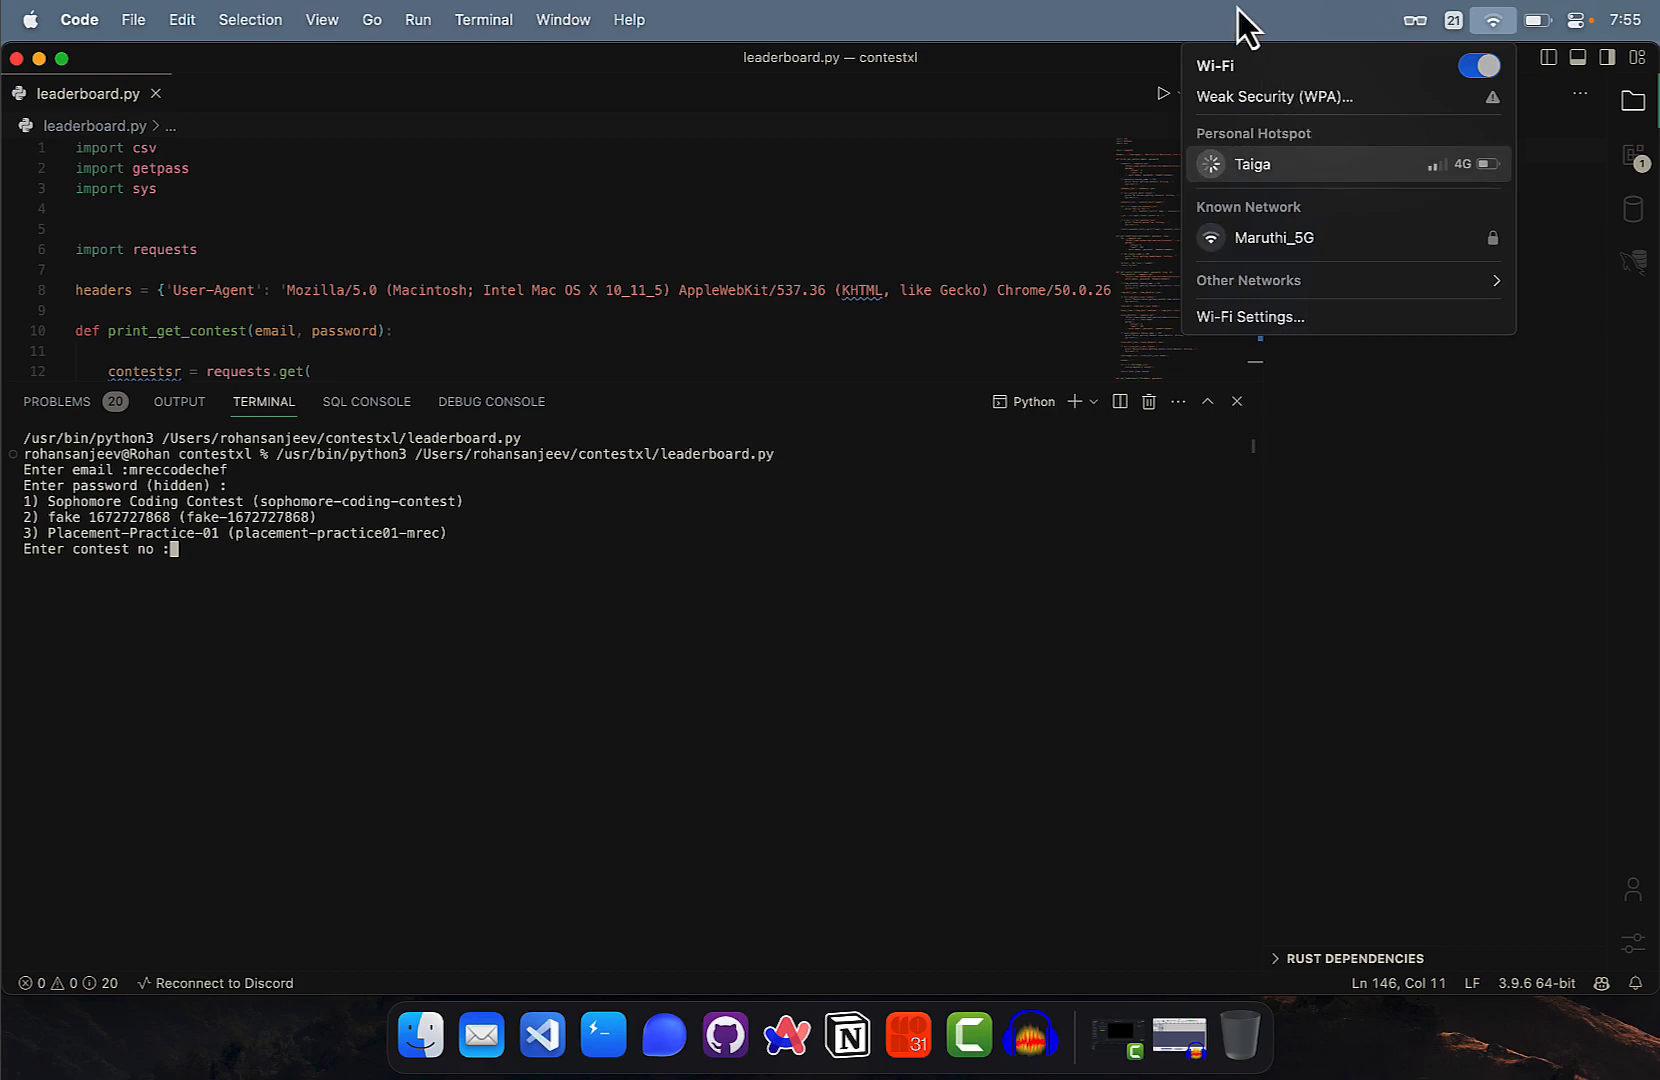
{"action": "left_click", "coordinate": [1342, 19]}
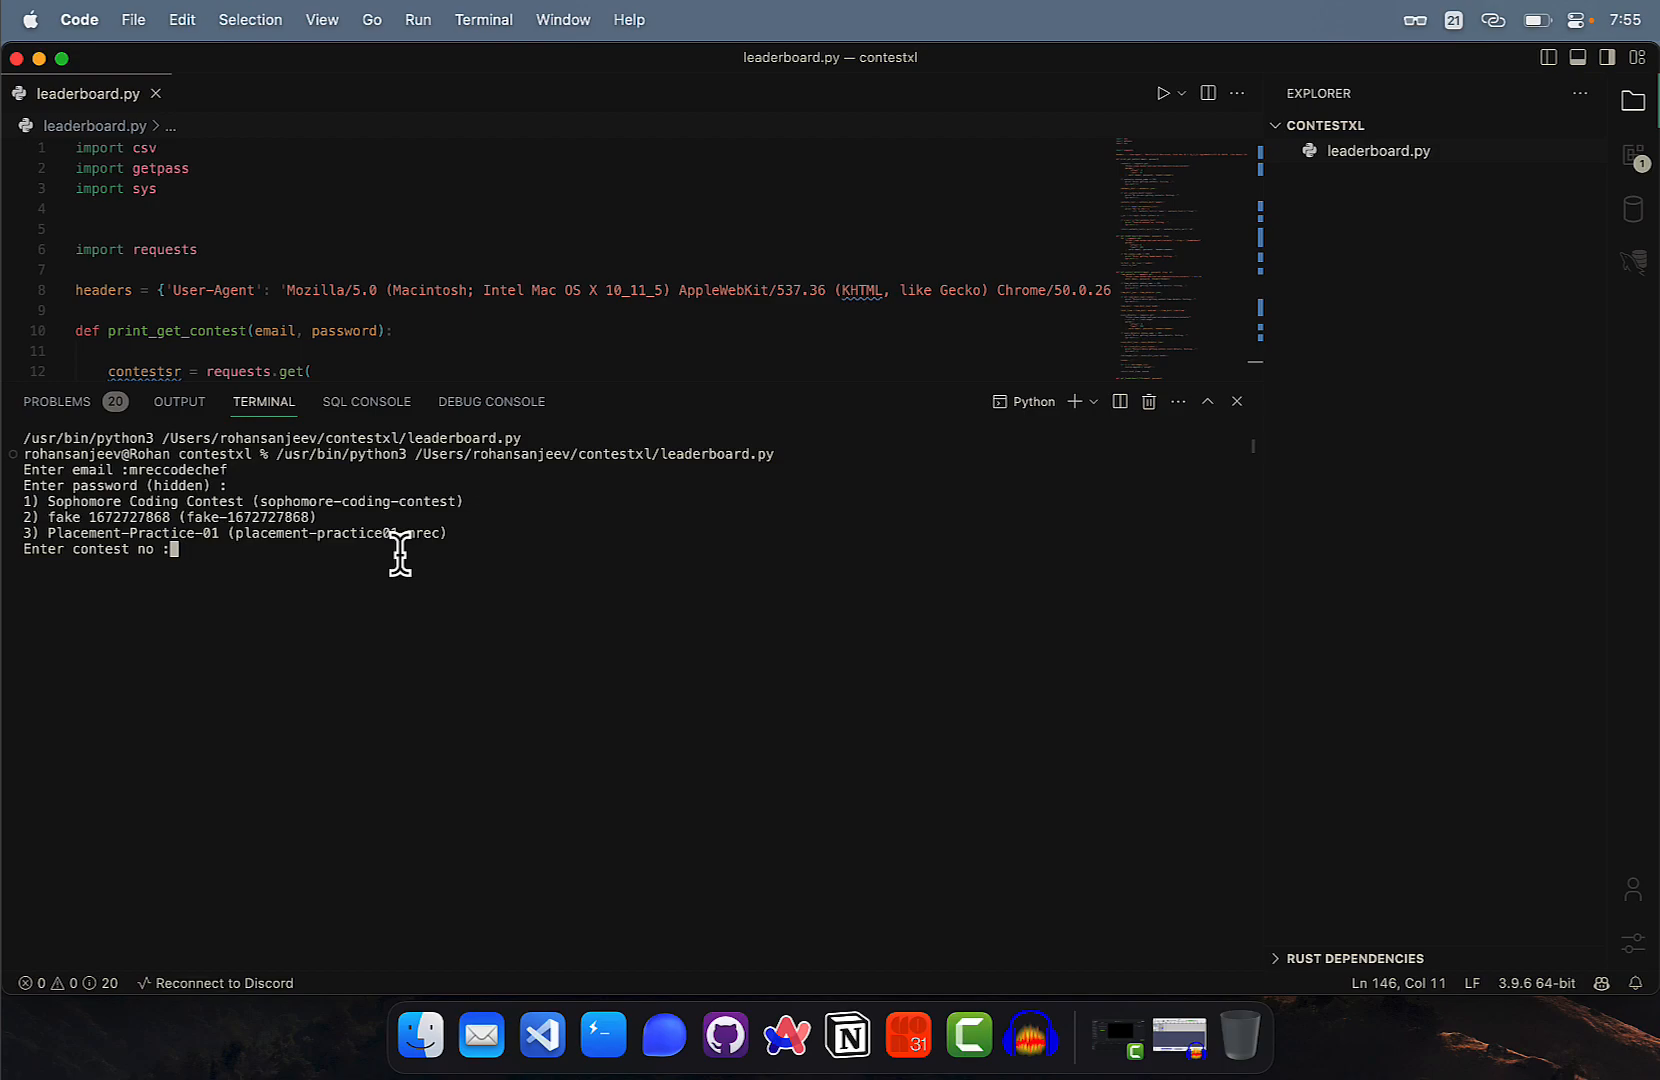
{"action": "type", "text": "3"}
{"action": "key", "text": "Return"}
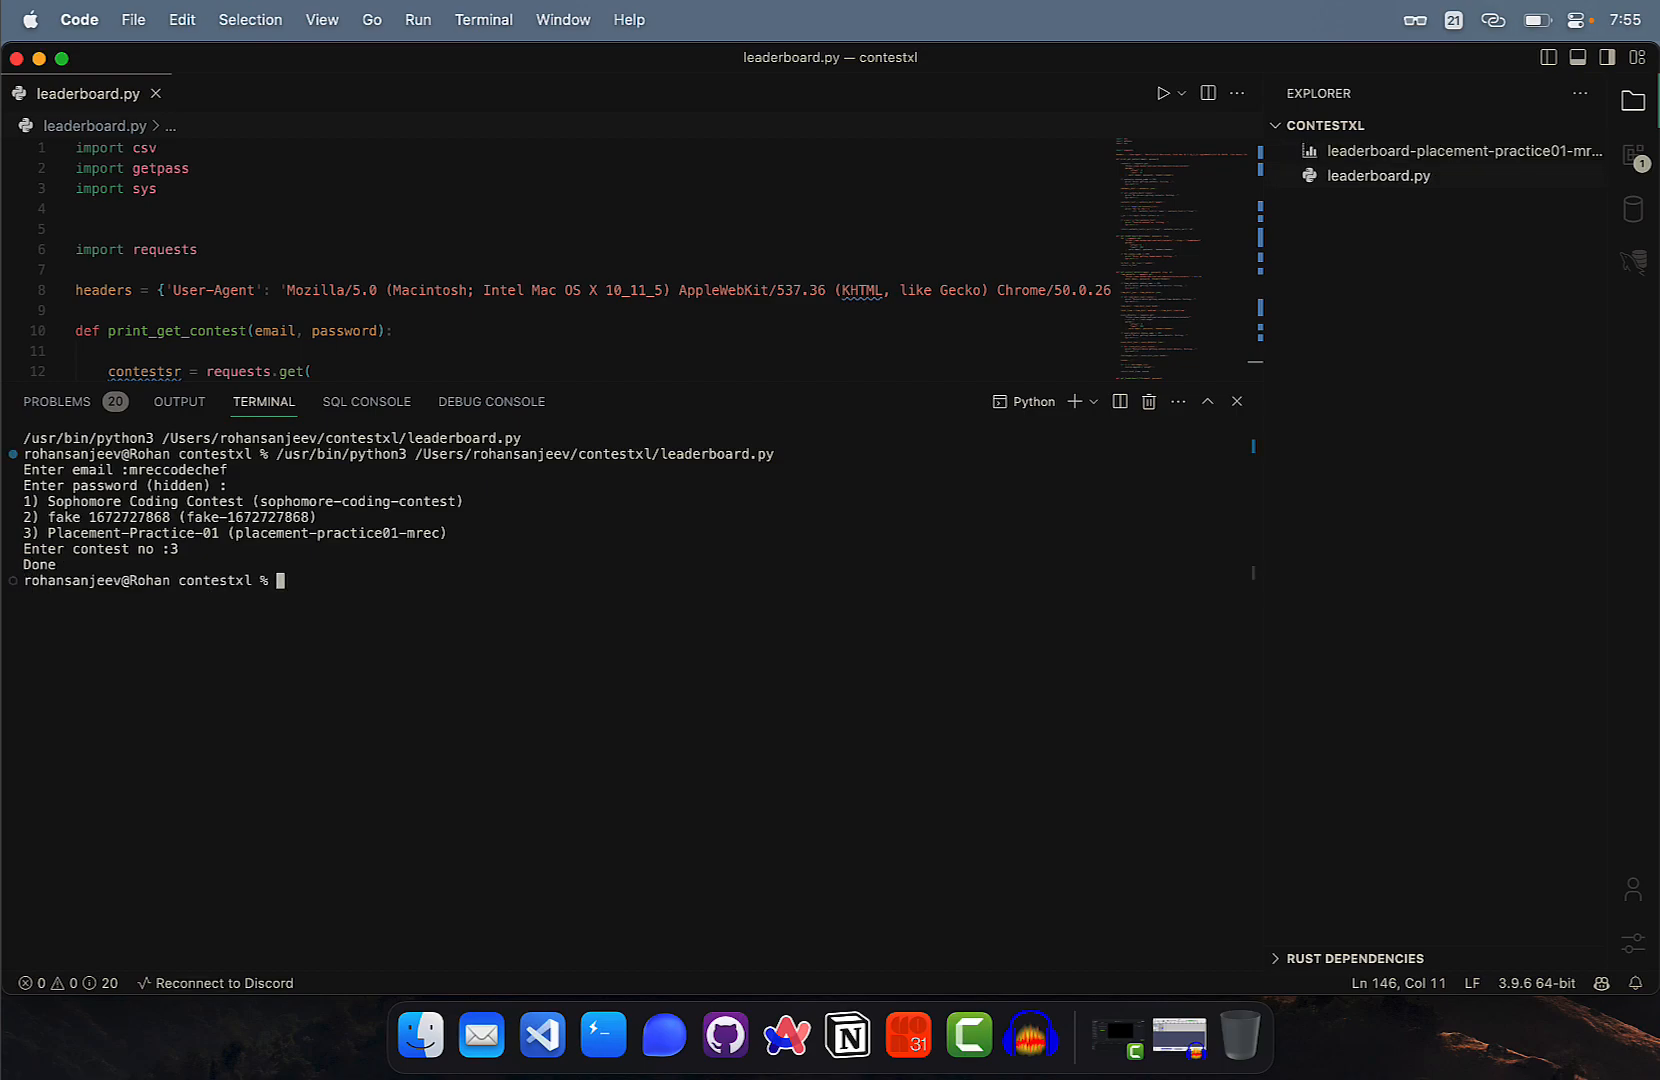
View the generated leaderboard-placement-practice01-mrec.csv in the editor with the terminal shrunk
{"action": "left_click", "coordinate": [1463, 151]}
{"action": "scroll", "coordinate": [571, 327], "scroll_direction": "down", "scroll_amount": 5}
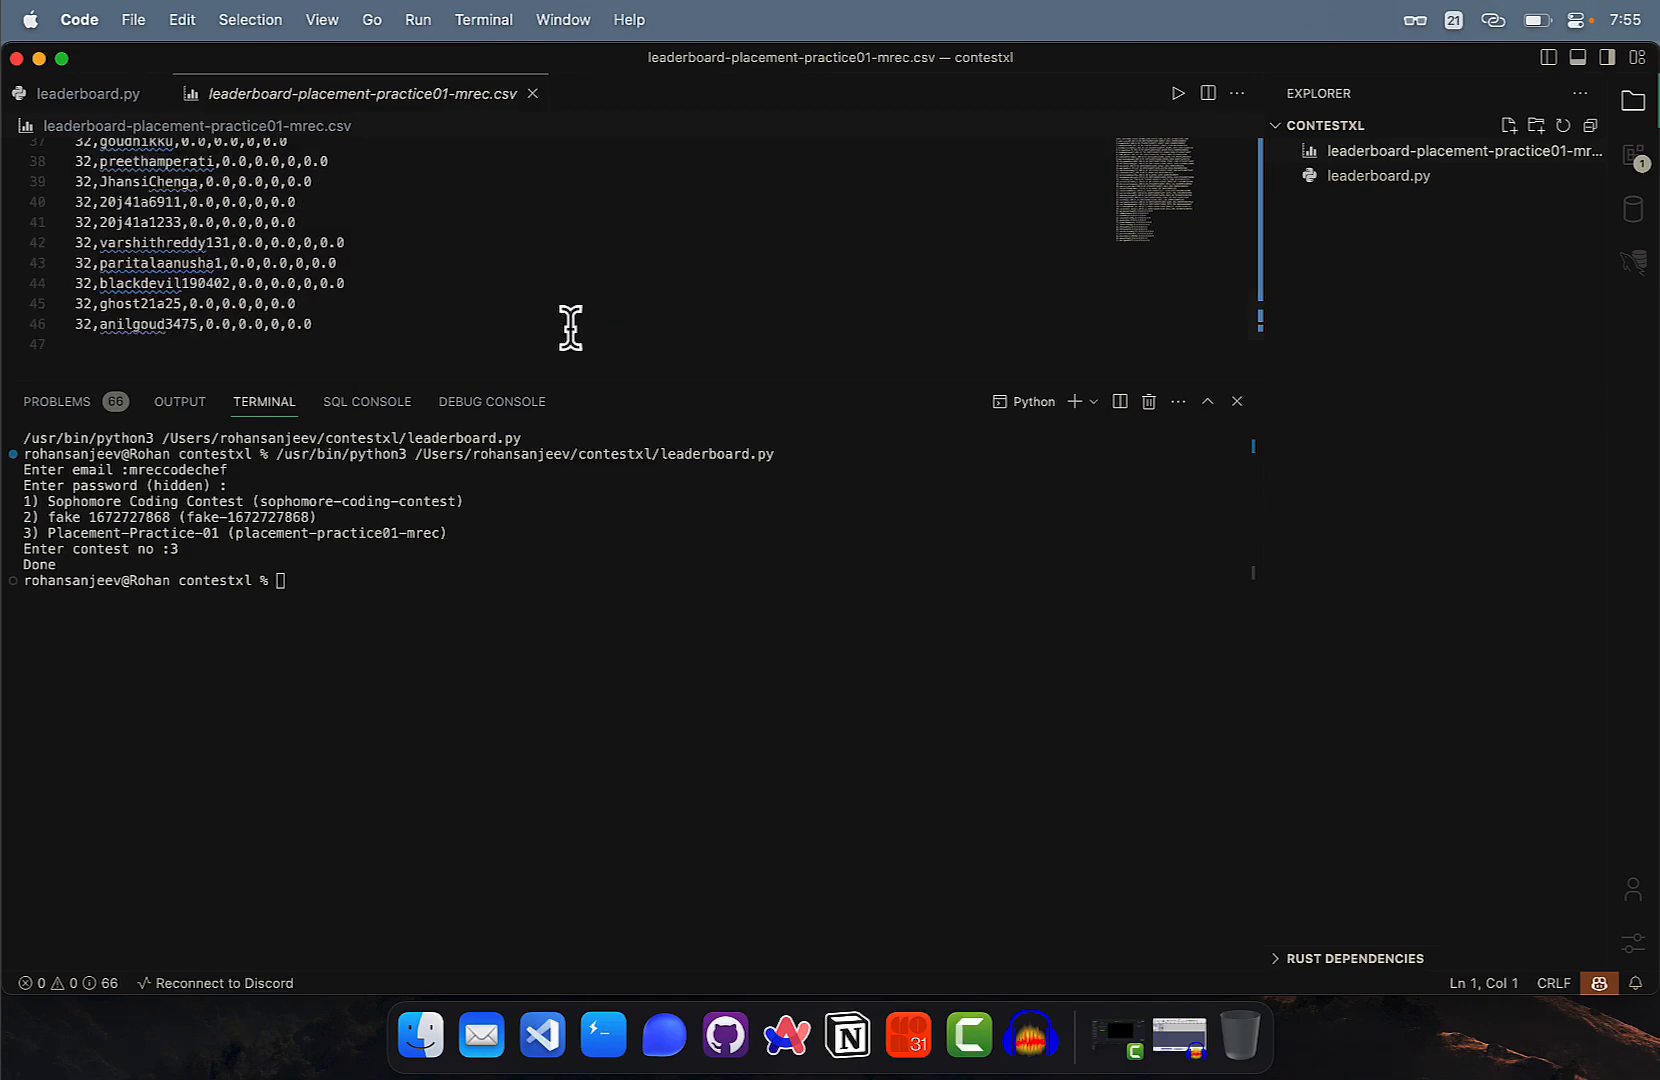
{"action": "scroll", "coordinate": [571, 327], "scroll_direction": "up", "scroll_amount": 10}
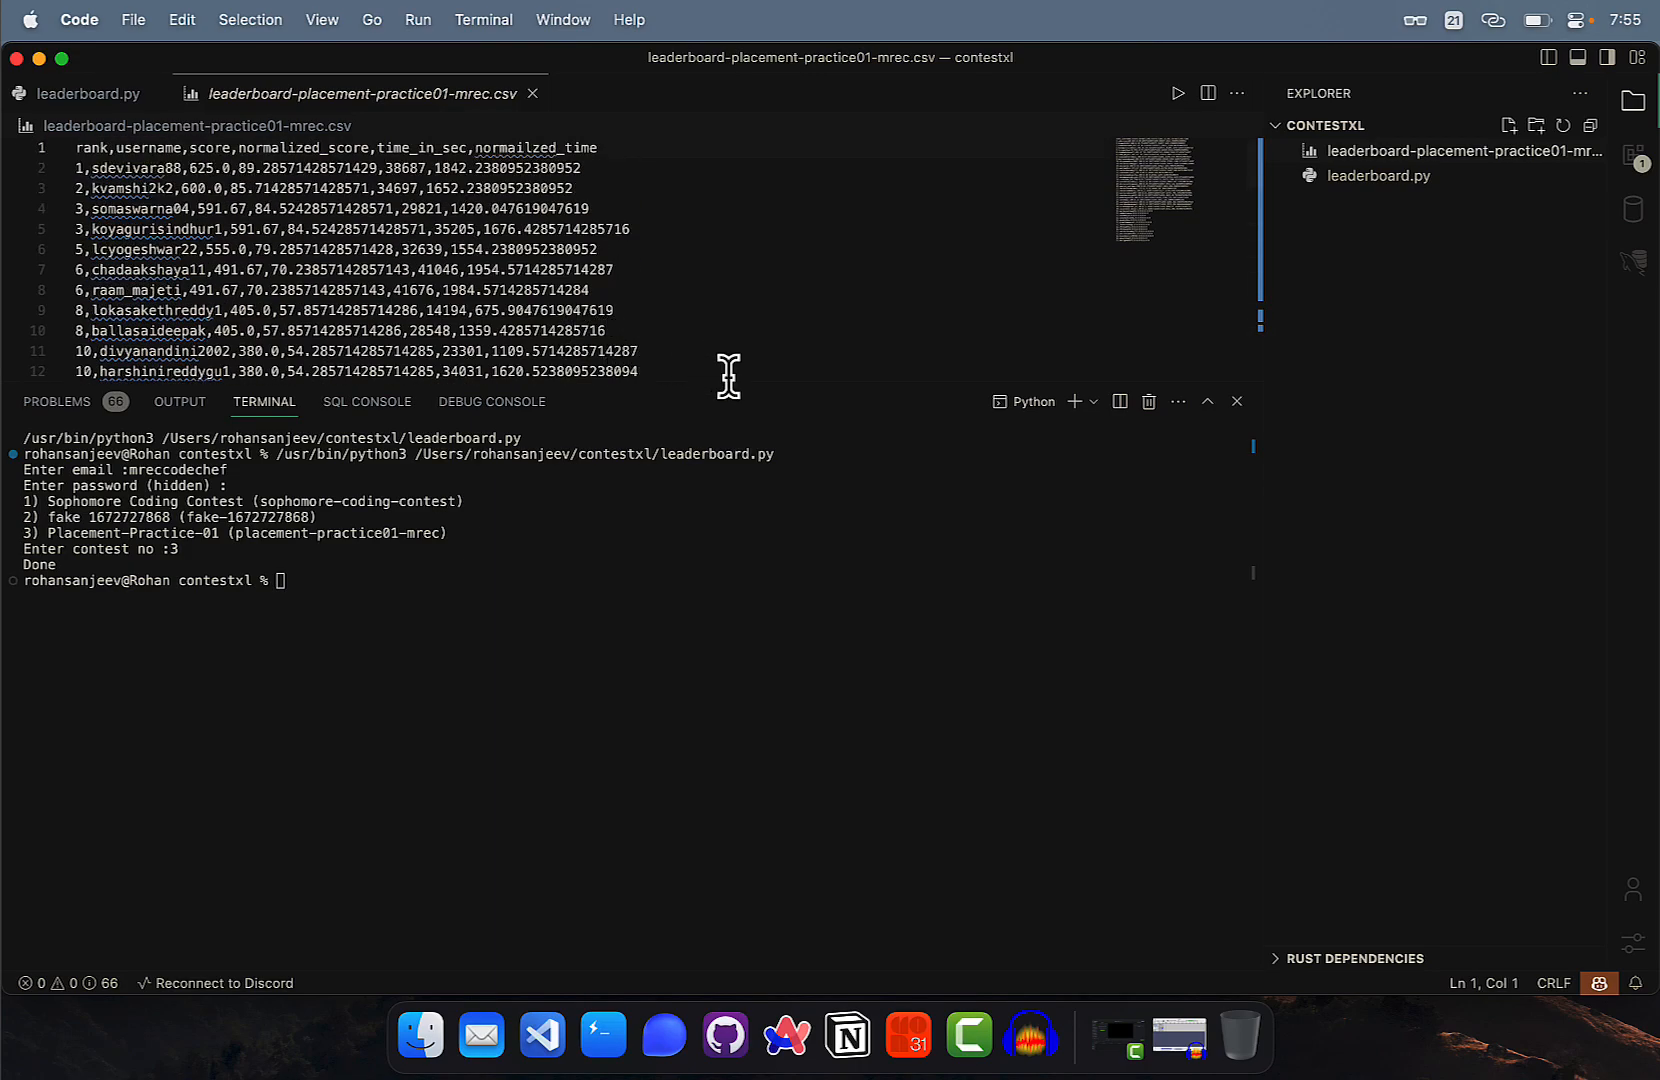
{"action": "left_click_drag", "start_coordinate": [729, 387], "coordinate": [722, 535]}
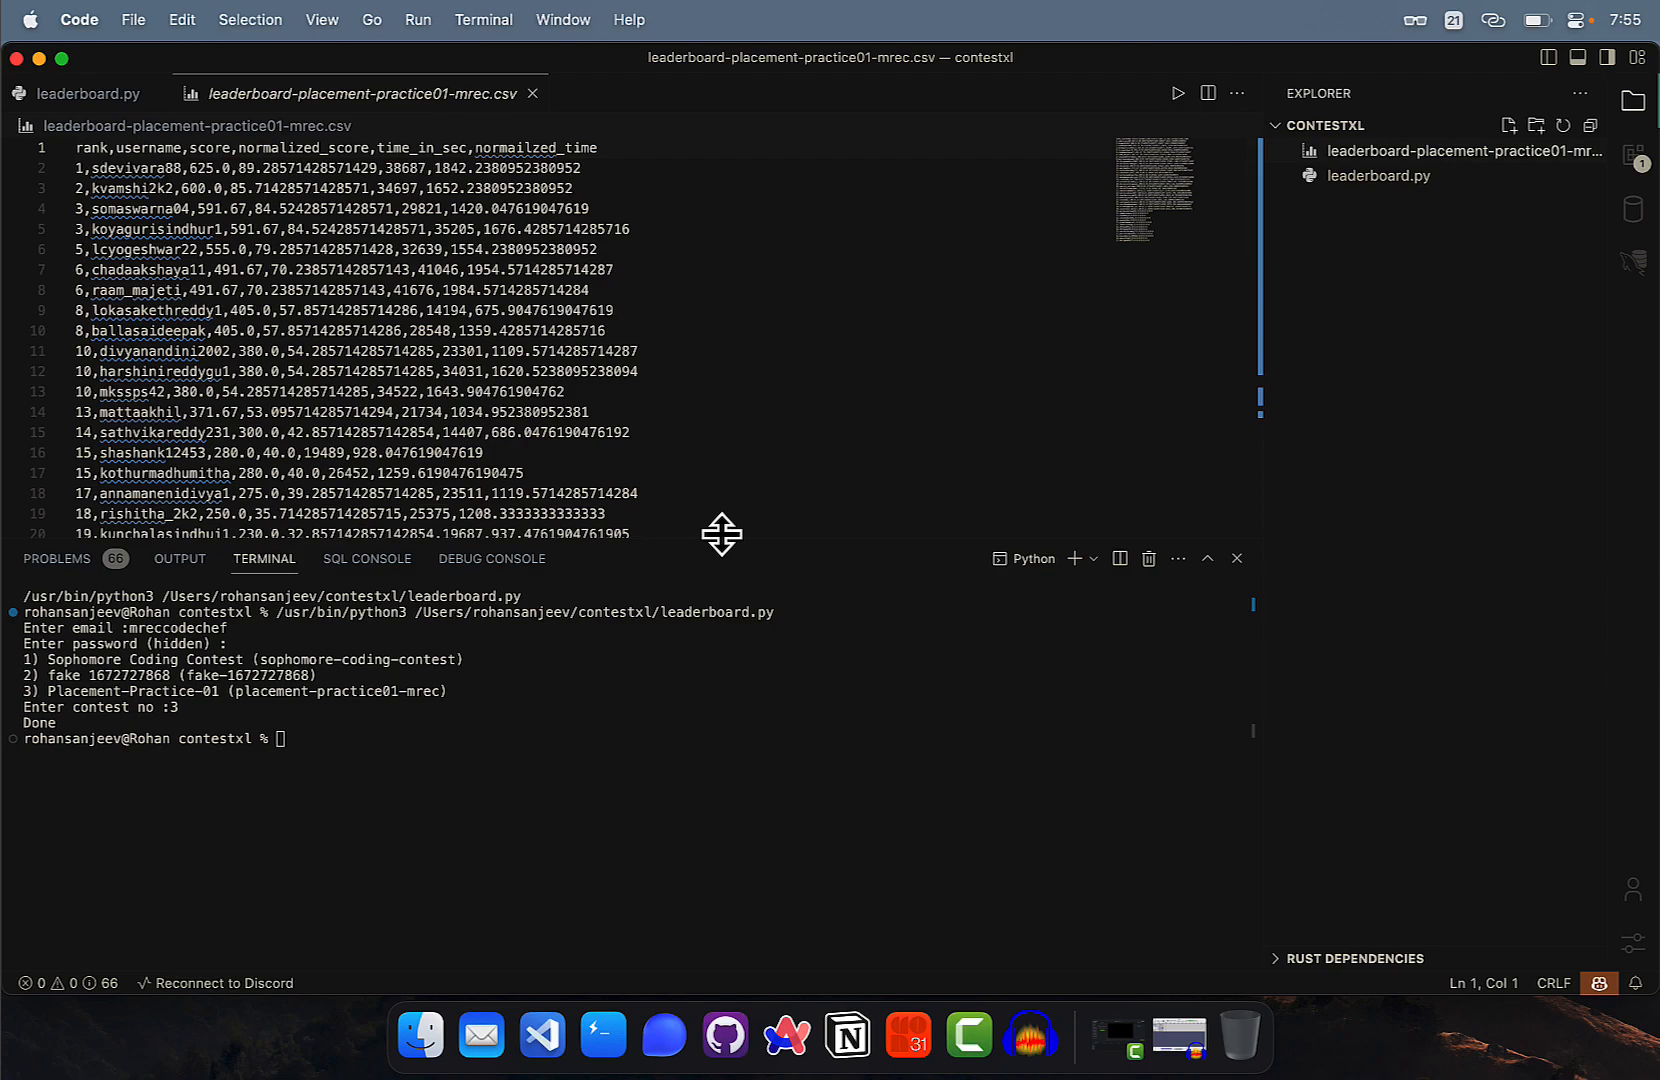
{"action": "left_click", "coordinate": [421, 1035]}
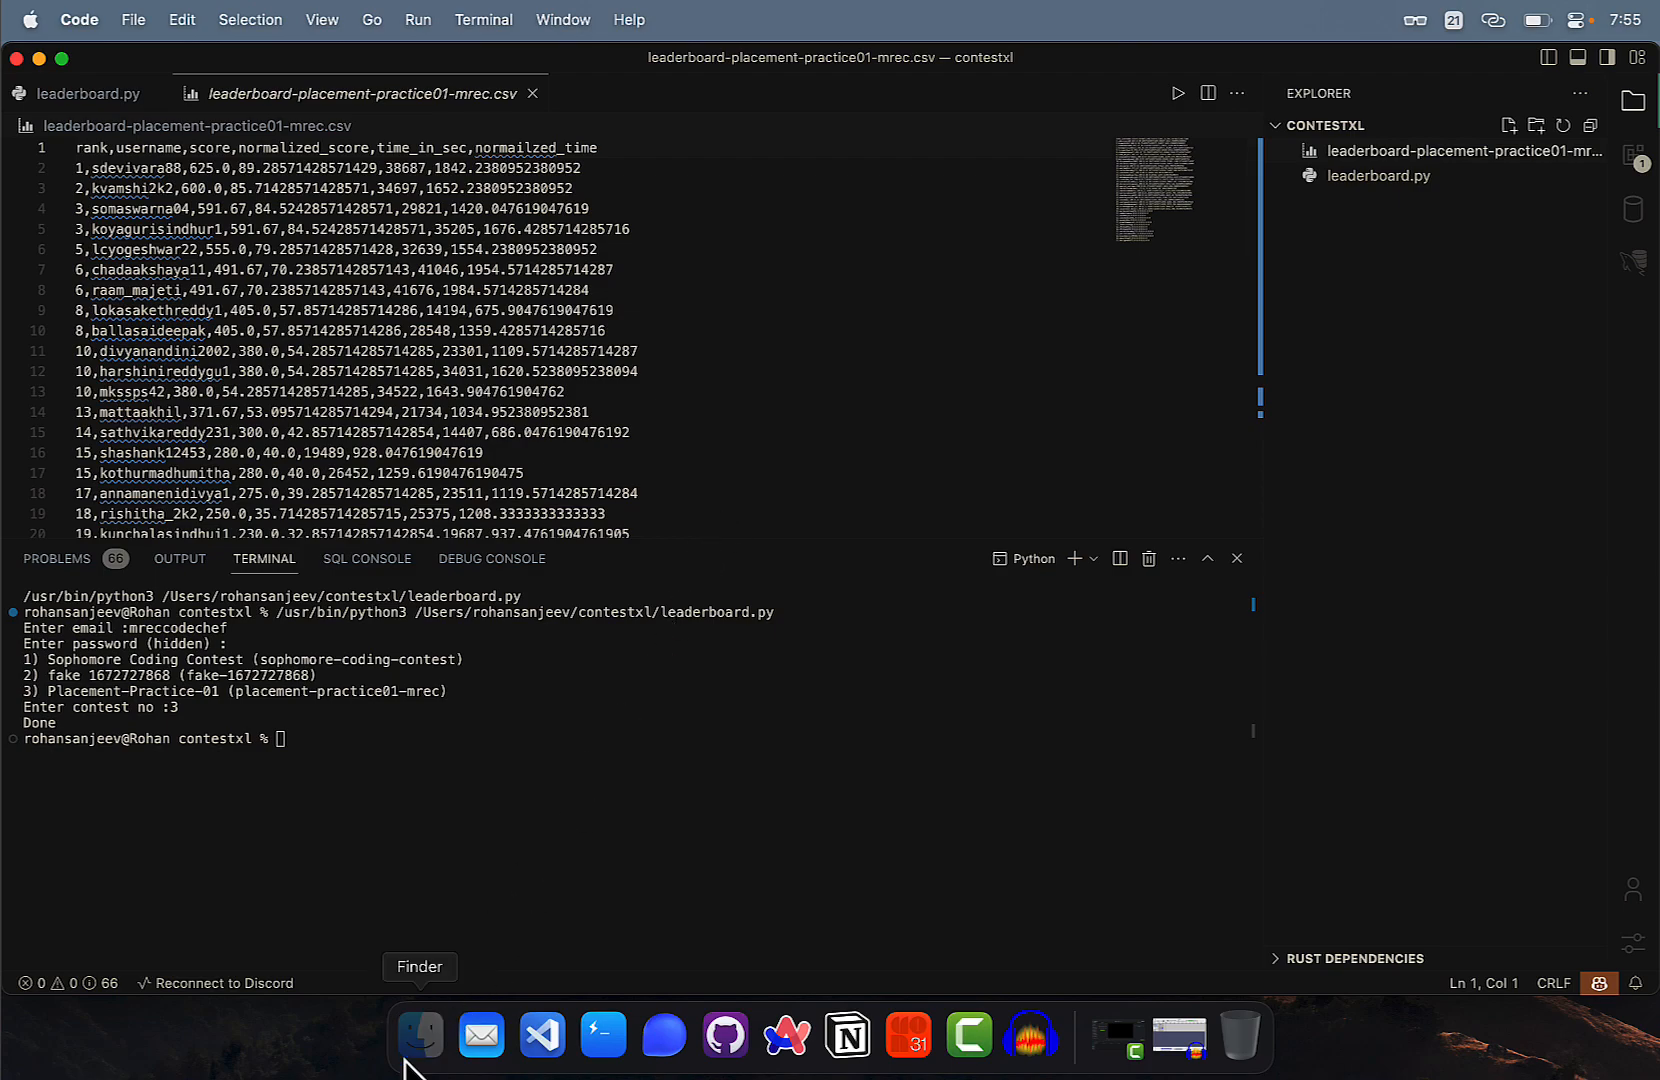
{"action": "left_click", "coordinate": [1427, 698]}
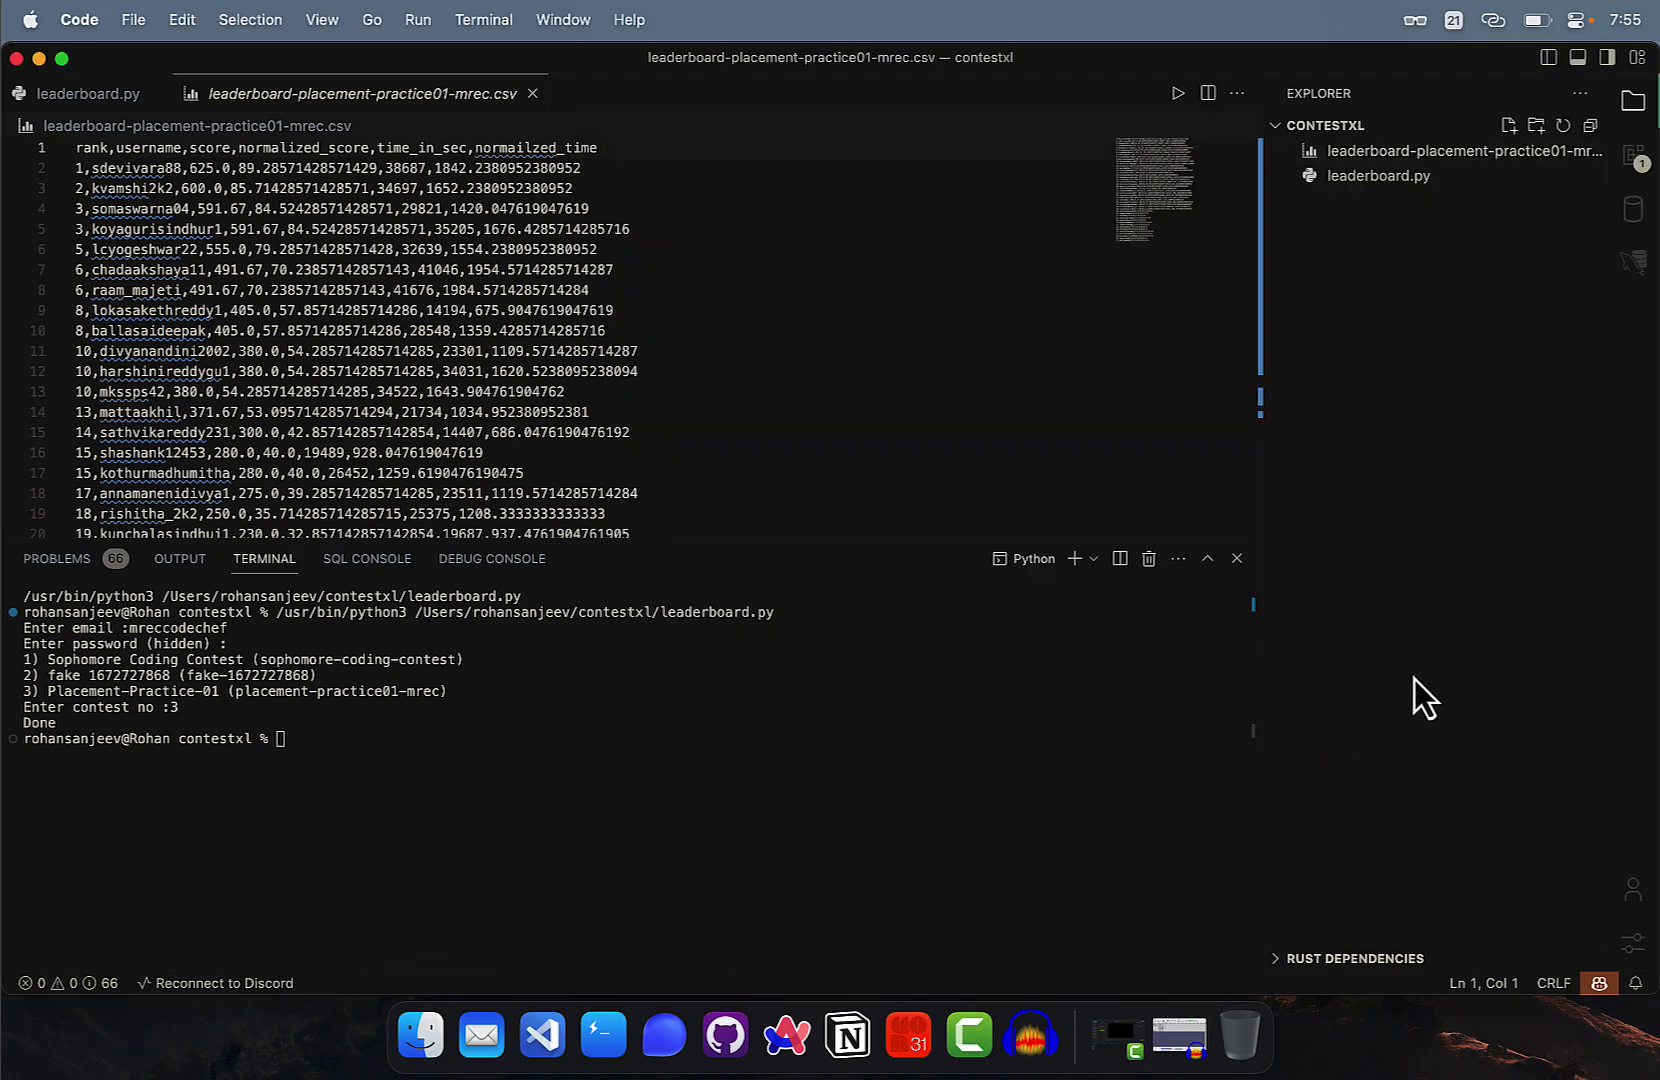
Reveal the leaderboard CSV in Finder and open it in Numbers as a table
{"action": "right_click", "coordinate": [1452, 162]}
{"action": "left_click", "coordinate": [1274, 239]}
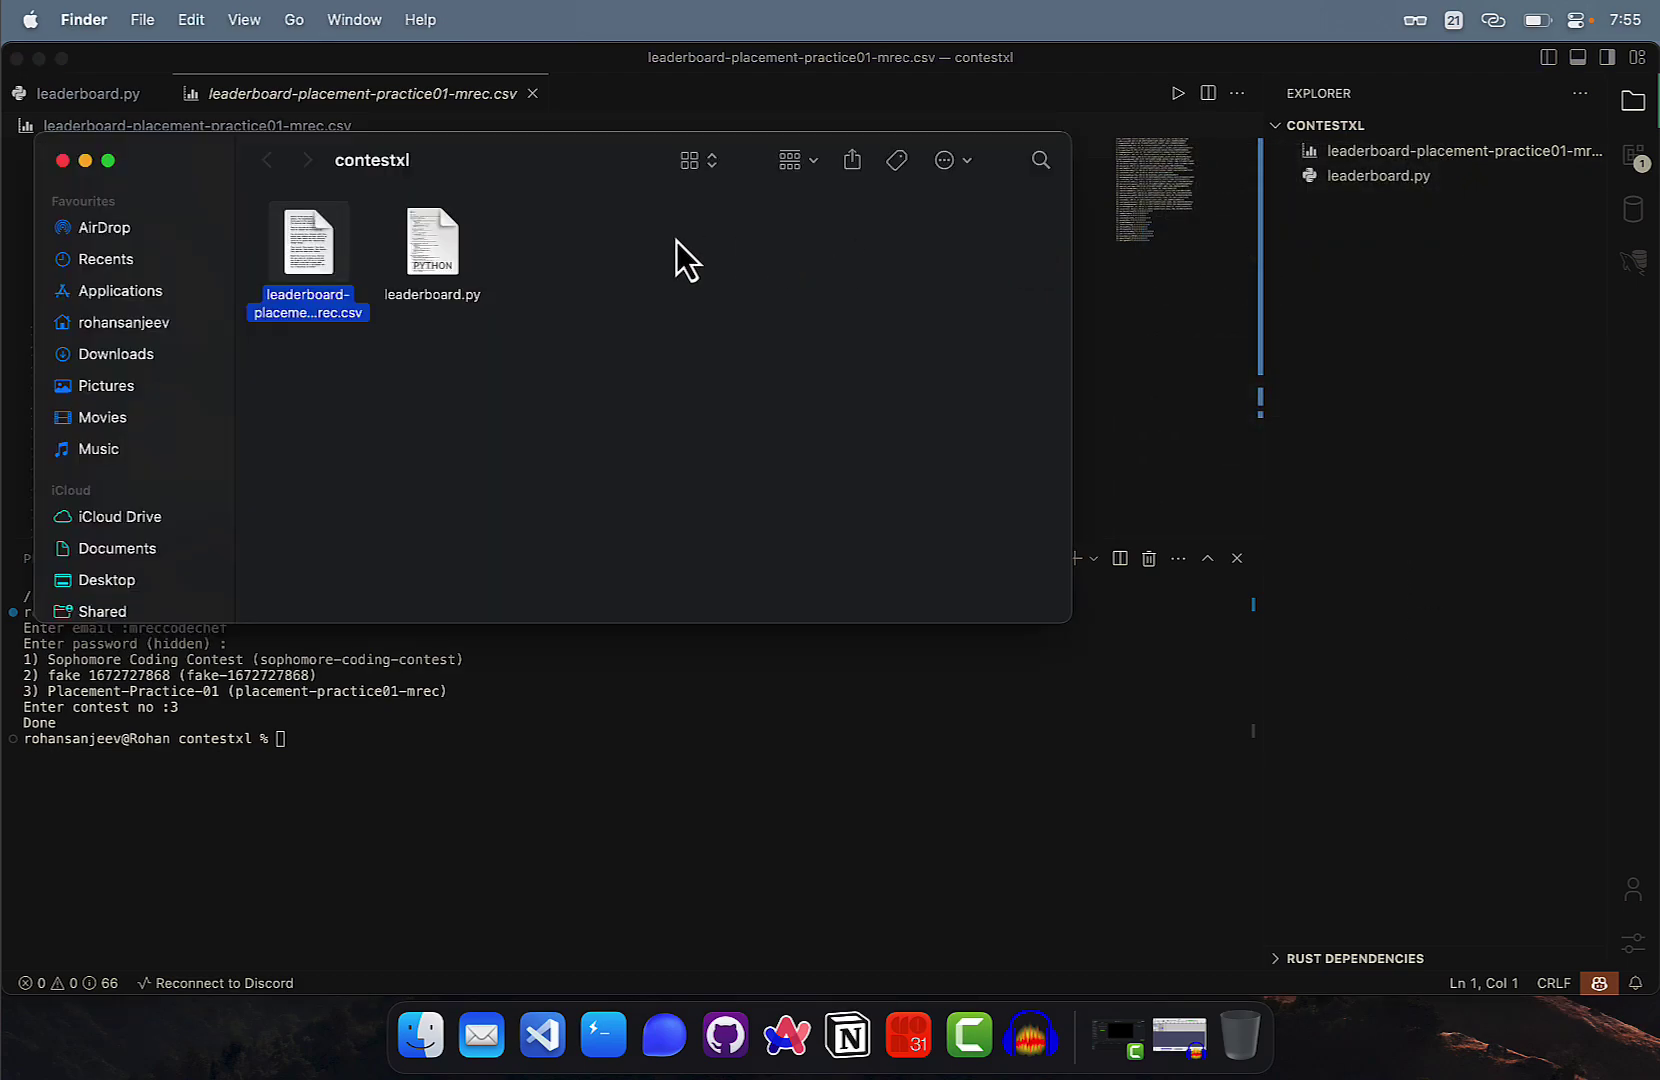
{"action": "double_click", "coordinate": [326, 243]}
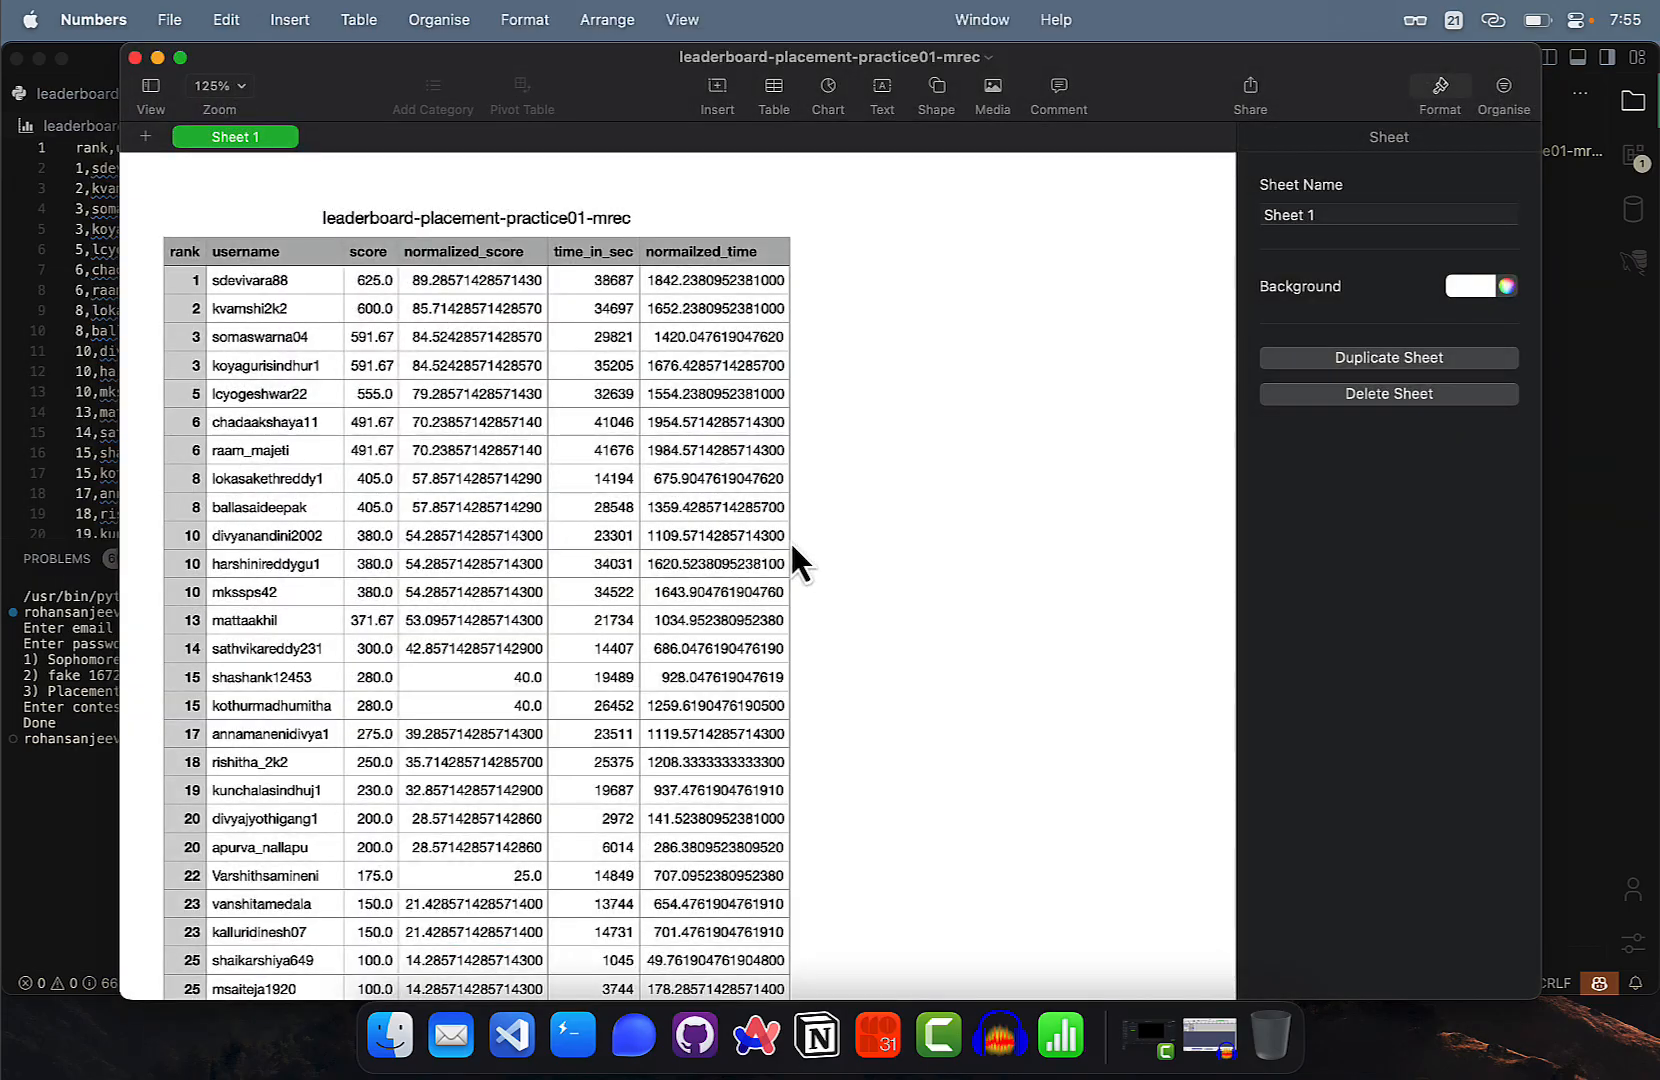
{"action": "scroll", "coordinate": [794, 561], "scroll_direction": "down", "scroll_amount": 10}
{"action": "scroll", "coordinate": [794, 561], "scroll_direction": "down", "scroll_amount": 5}
{"action": "scroll", "coordinate": [794, 561], "scroll_direction": "up", "scroll_amount": 15}
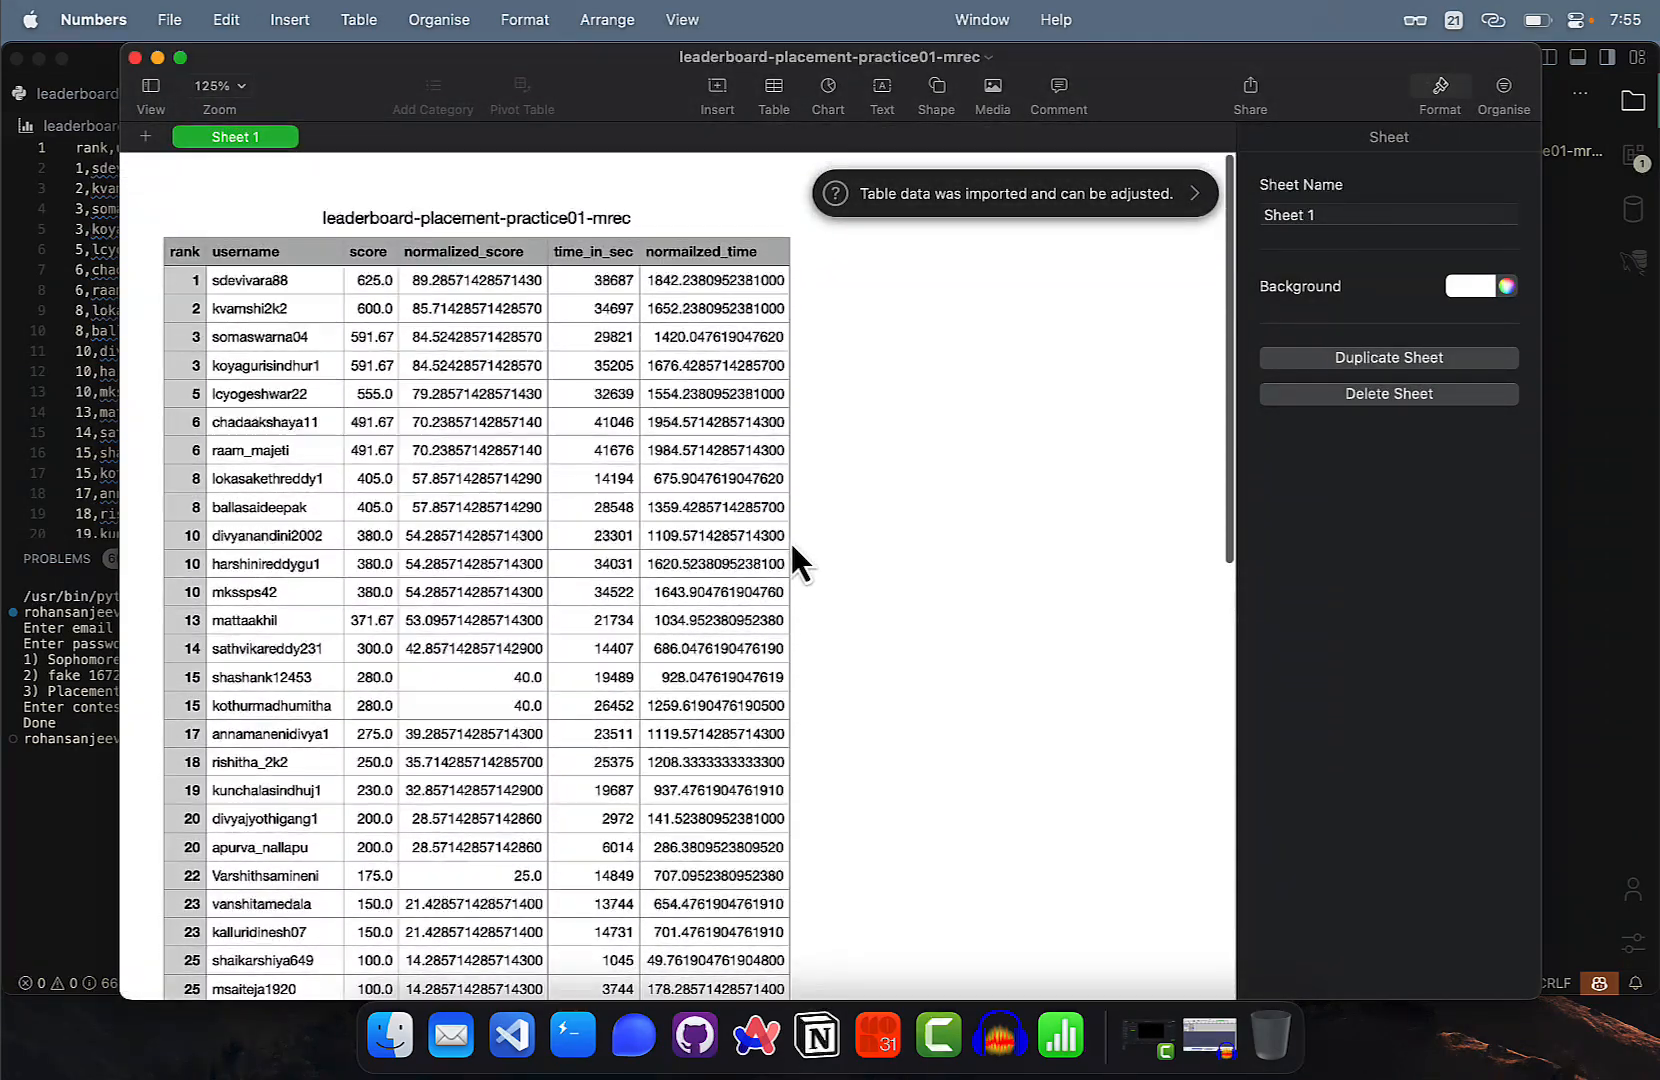